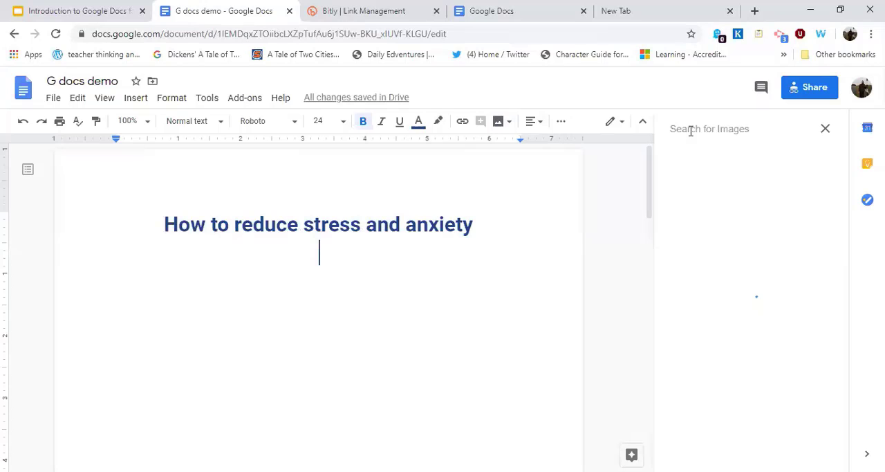
Search the web for images matching "stressed out".
left_click(690, 129)
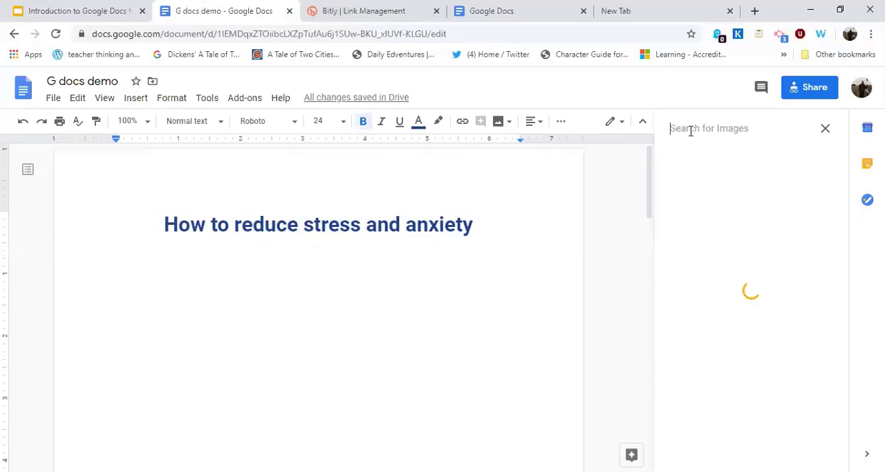
type("a")
type("t")
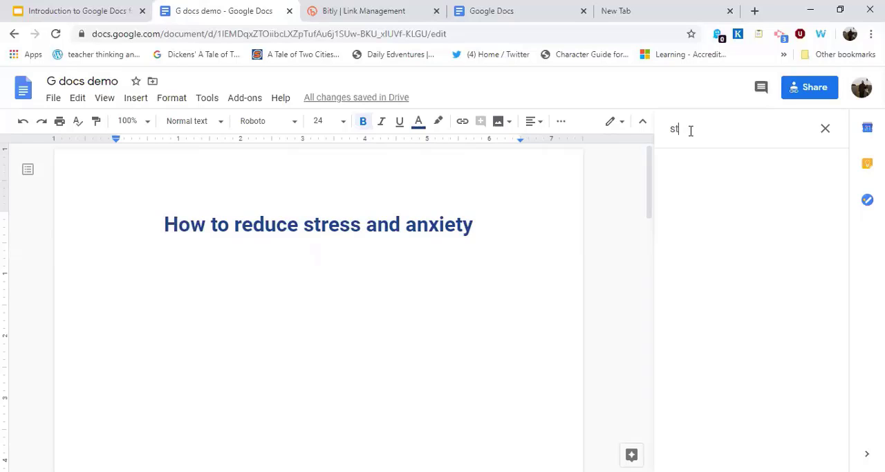
key("BackSpace")
key("BackSpace")
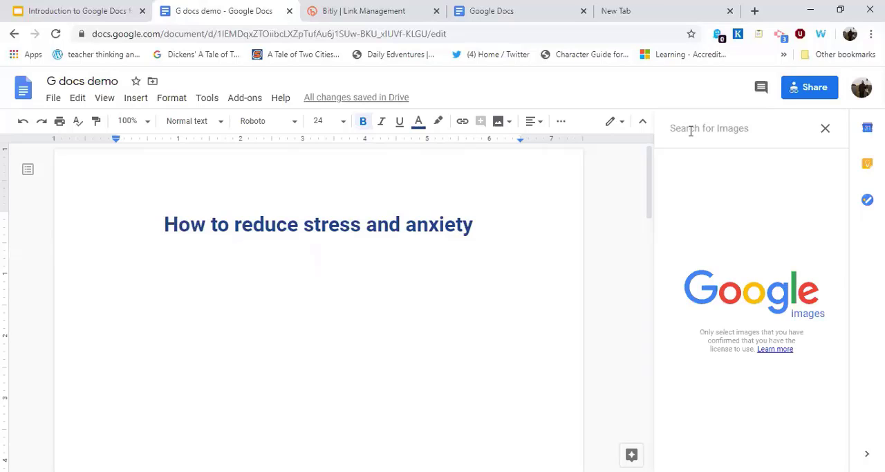
type("stress")
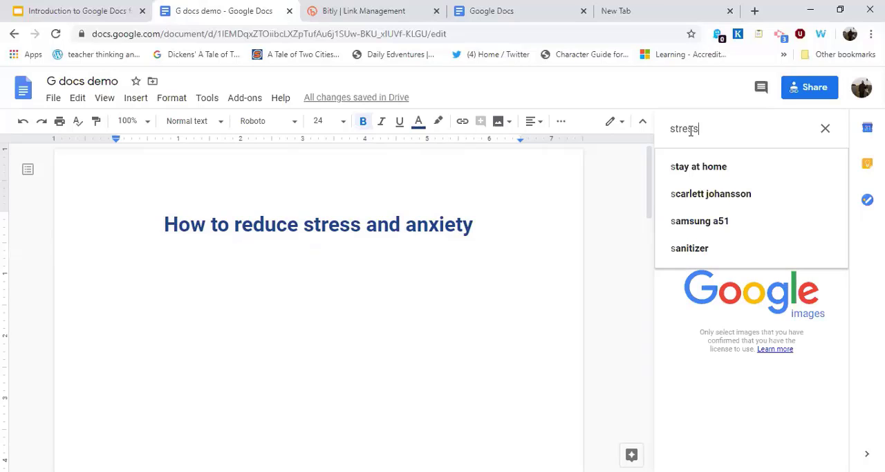
type("ed out")
key("Return")
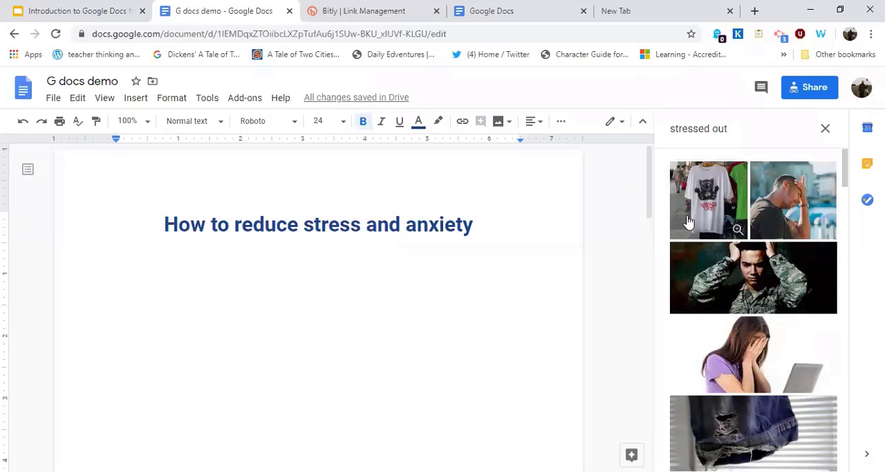
Try inserting the cat T-shirt image from the results below the document title and undo the insertion.
left_click_drag(689, 221, 415, 318)
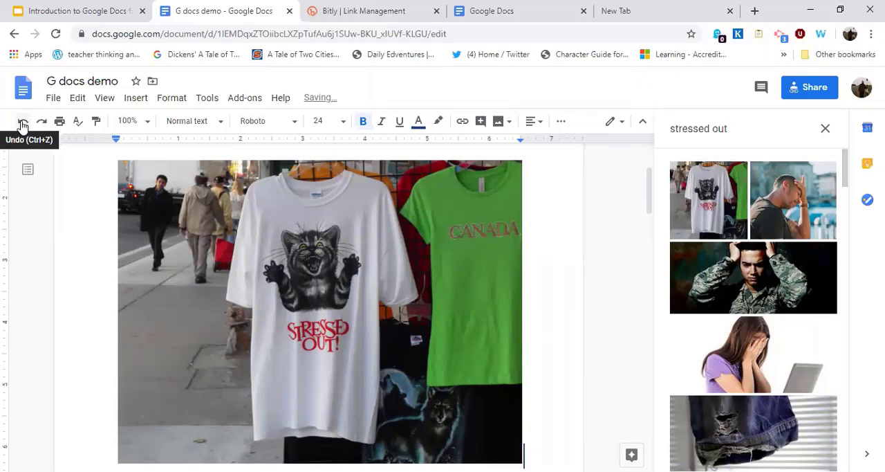
key("ctrl+z")
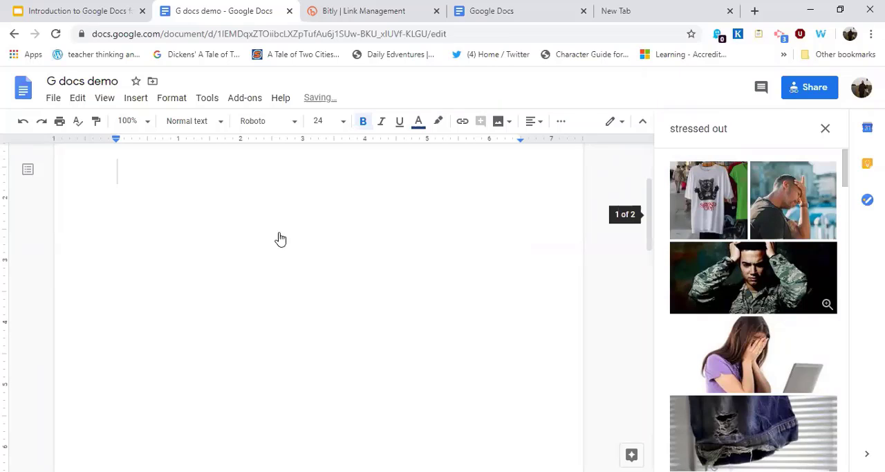
Insert the photo of the man with his hand on his forehead below the title and delete it.
left_click_drag(793, 200, 396, 244)
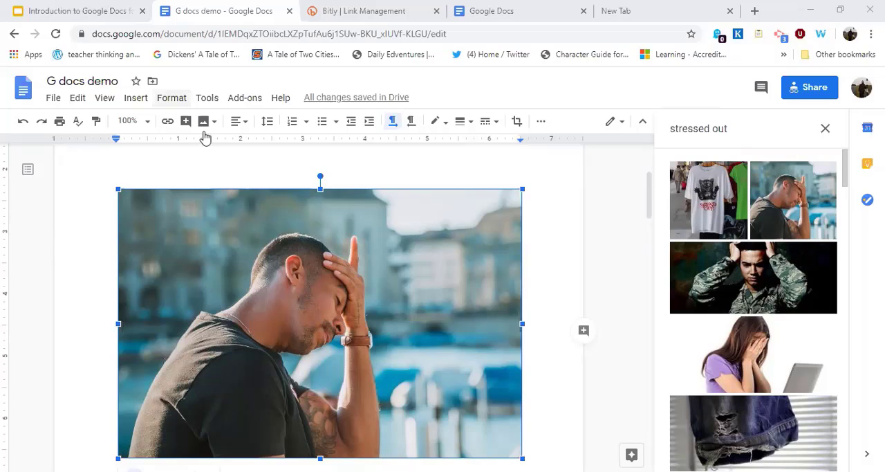
left_click(136, 98)
mouse_move(166, 121)
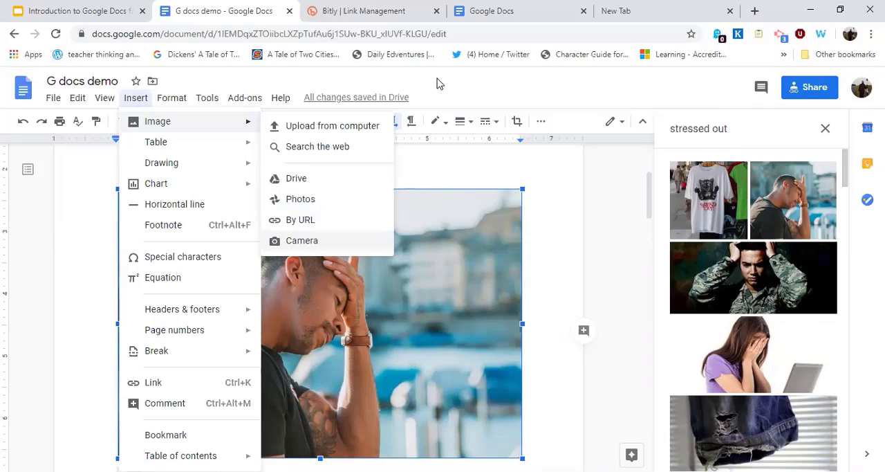
left_click(425, 93)
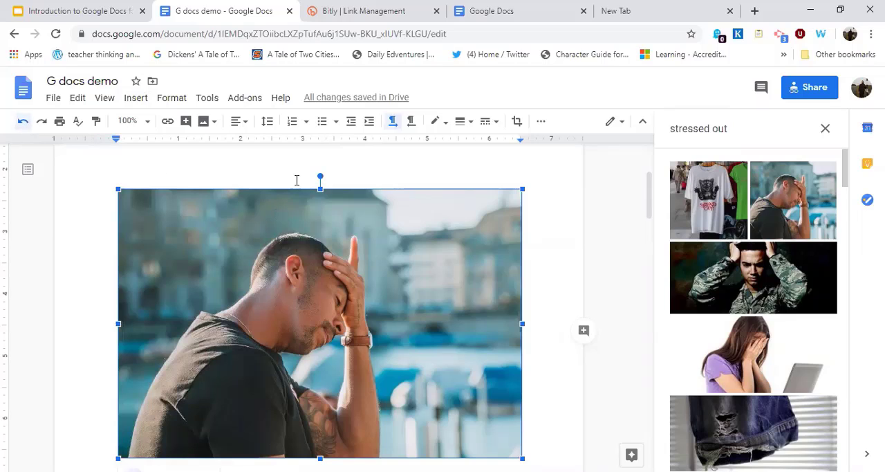
key("Delete")
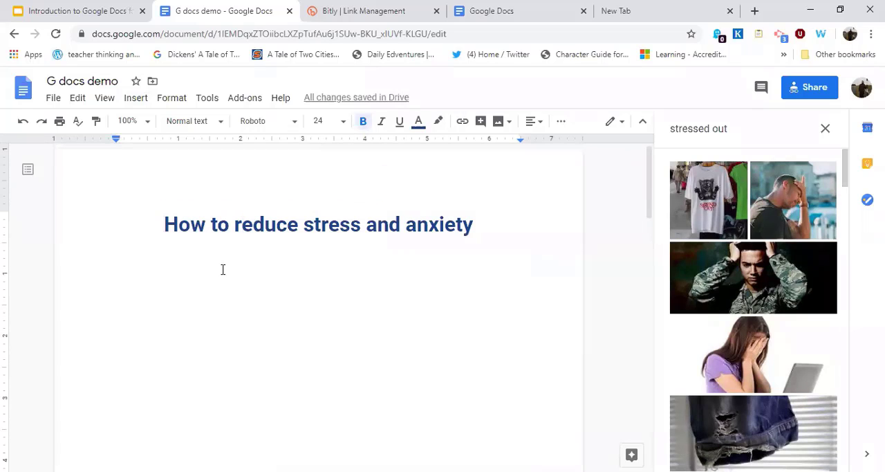
Two lines below the title, insert a link to Code.org with the display text "Coding".
key("End")
key("Return")
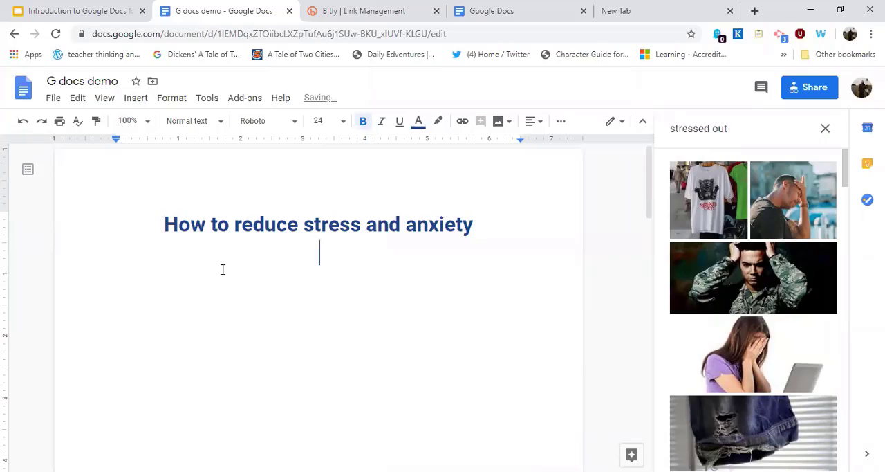
key("Return")
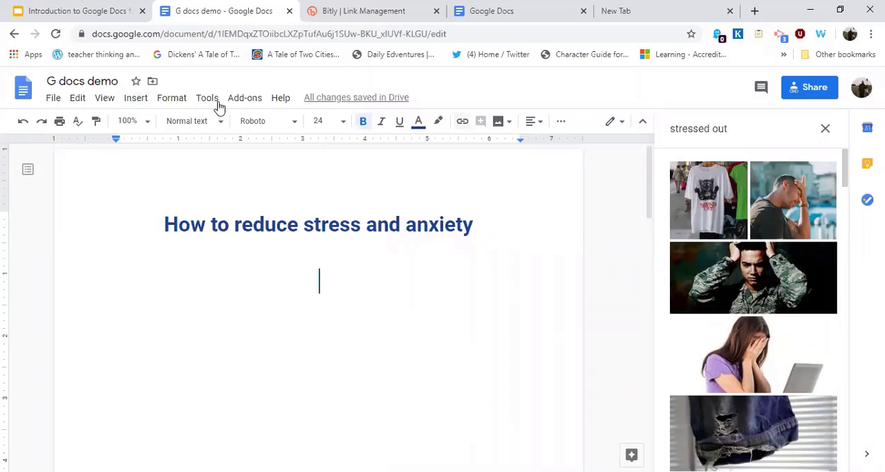
left_click(142, 107)
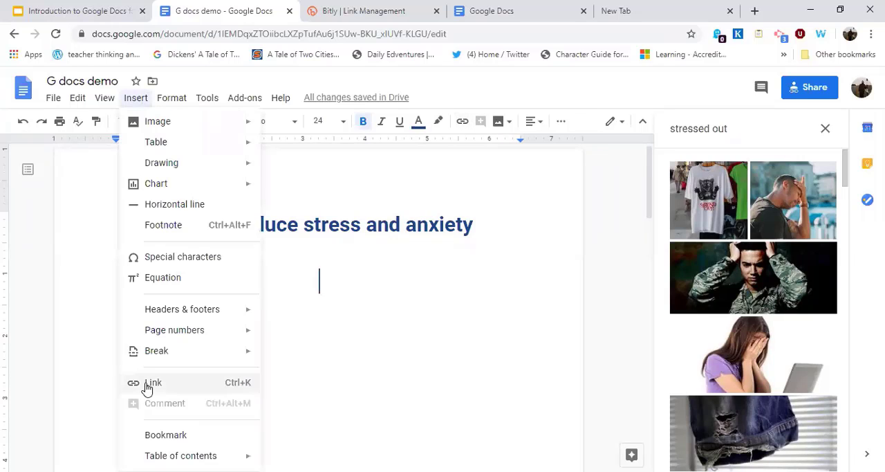
key("ctrl+k")
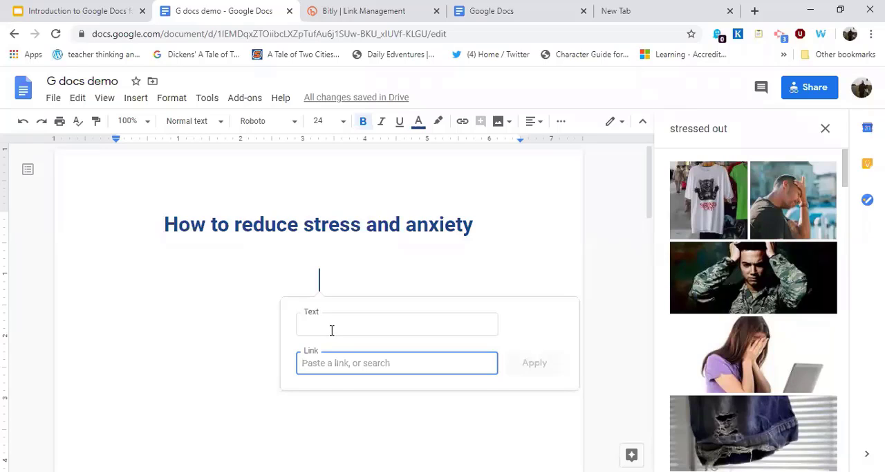
type("Code.")
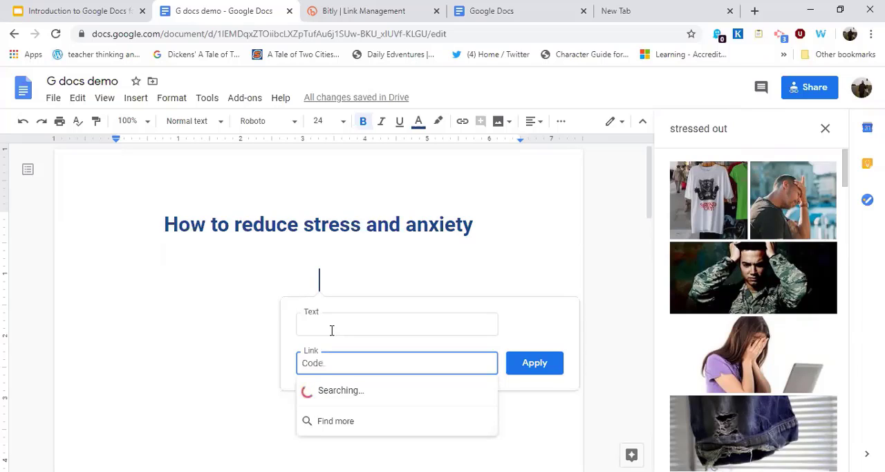
type("org")
left_click(332, 331)
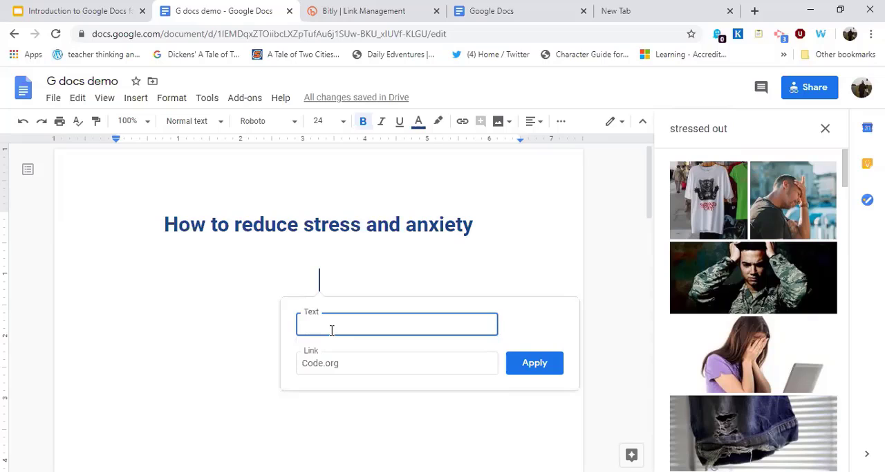
type("Coding")
left_click(535, 363)
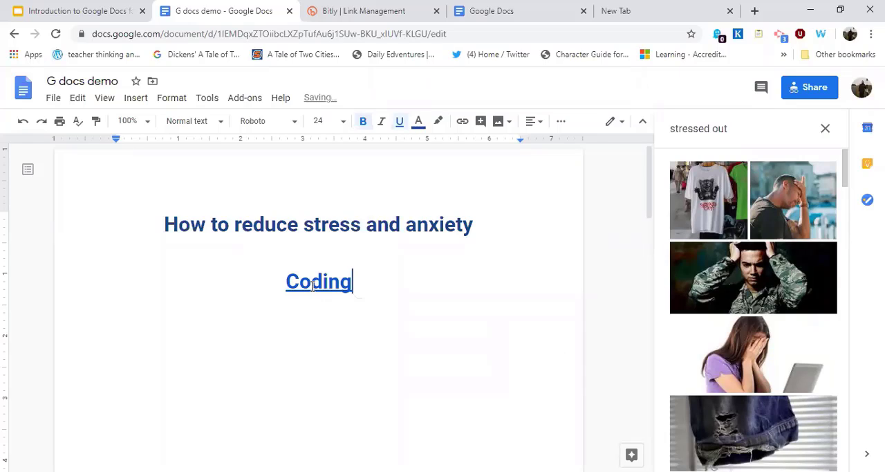
Make the Coding link item 1 of a numbered list and start an empty second item below it.
left_click(311, 281)
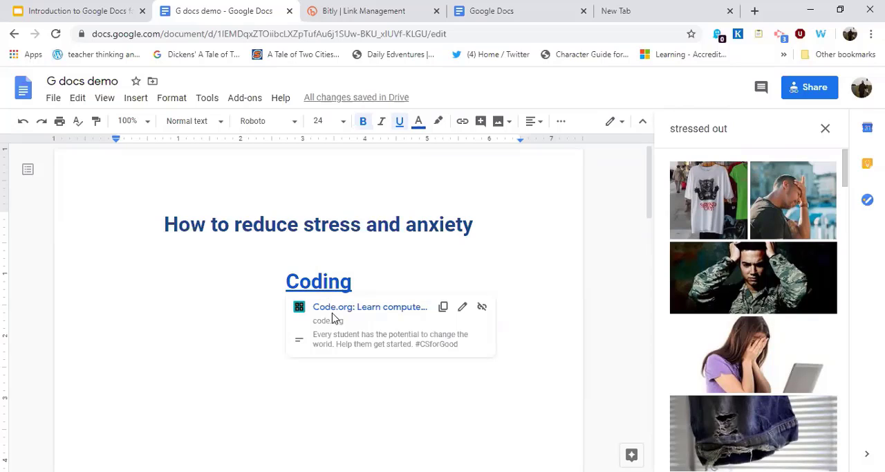
left_click(272, 286)
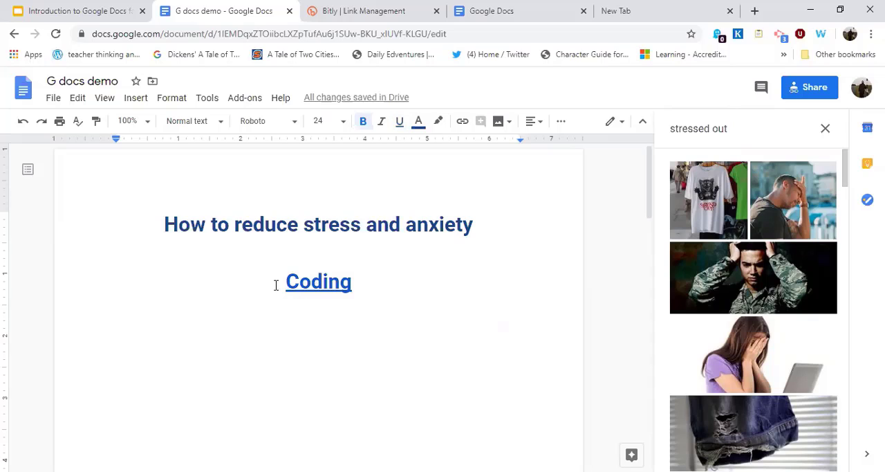
key("Right")
type("1")
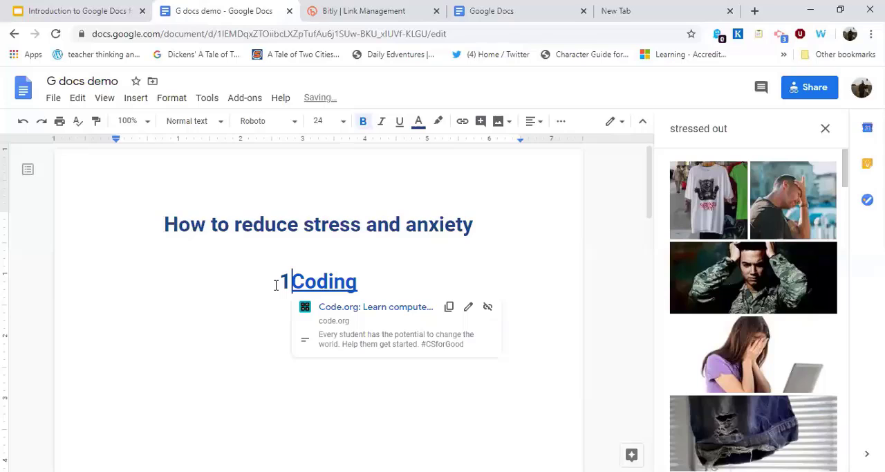
type(".")
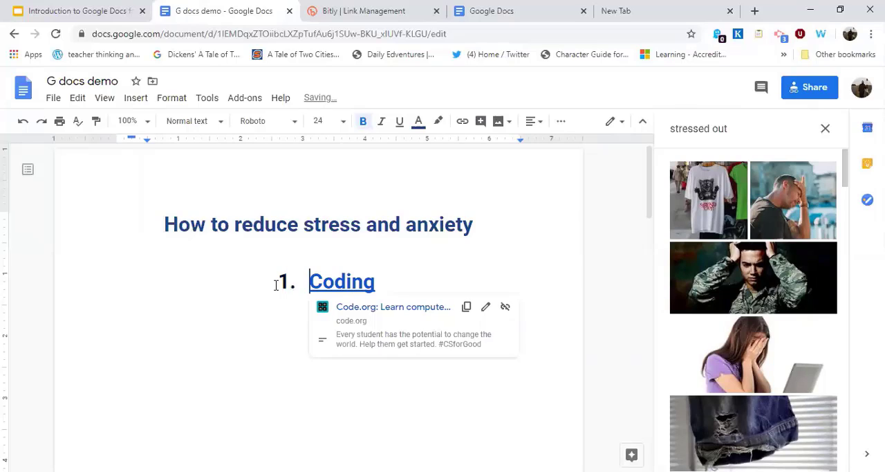
key("End")
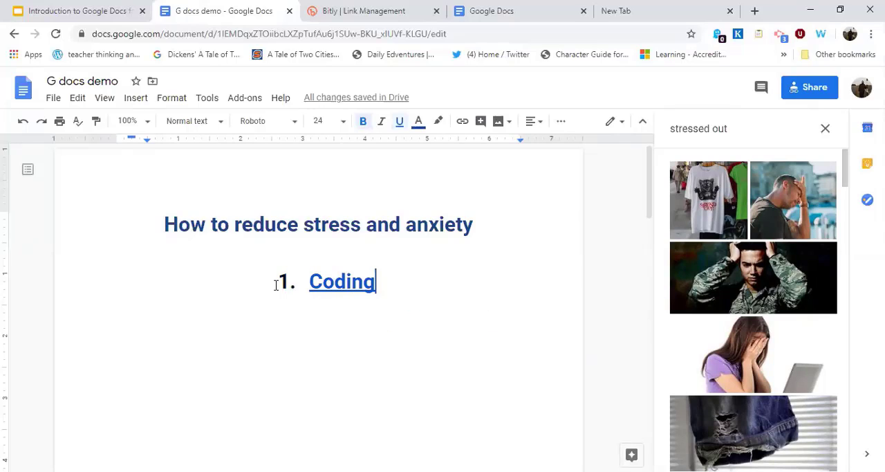
key("Return")
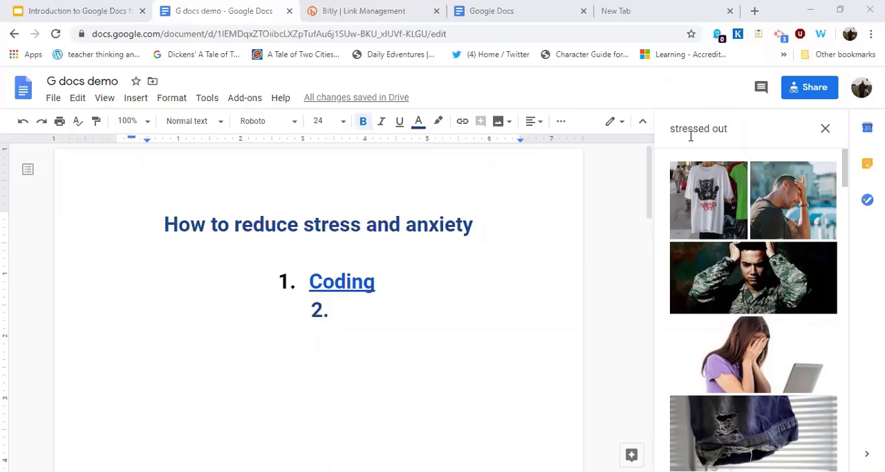
left_click(735, 127)
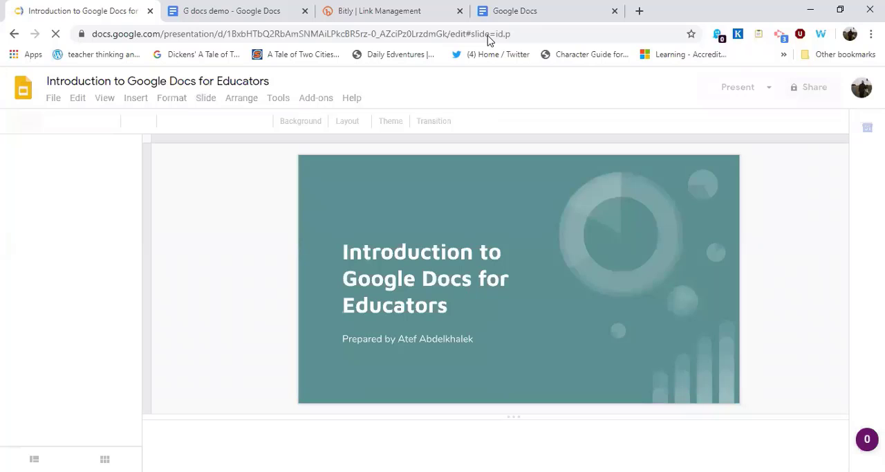
left_click(489, 35)
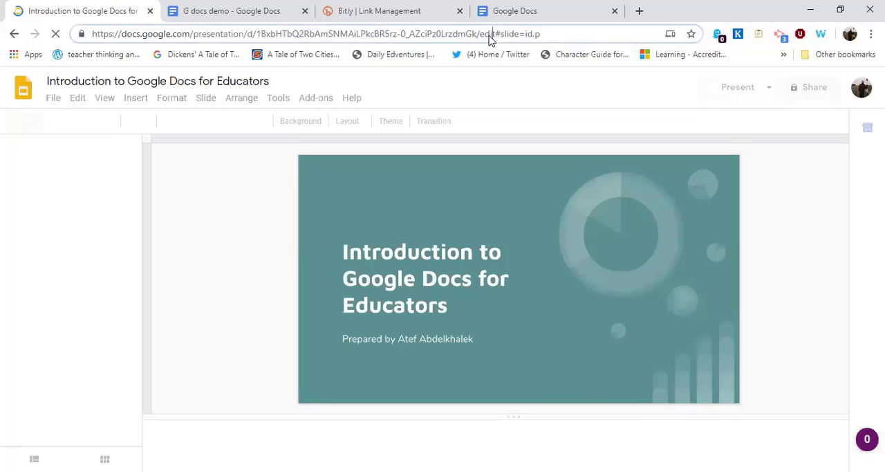
key("ctrl+a")
left_click(491, 36)
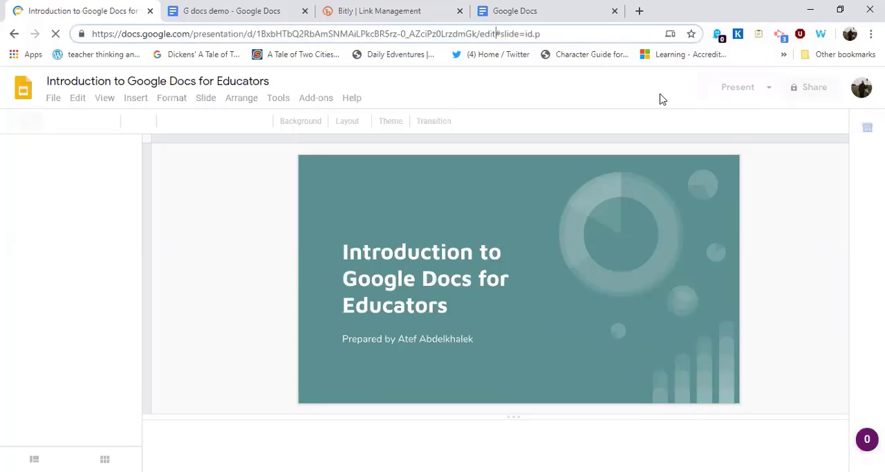
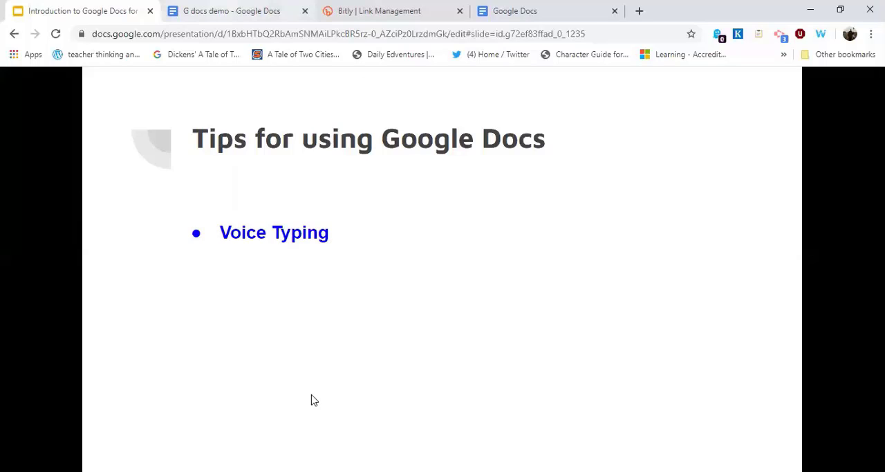
With voice typing, dictate "It's gonna take time I'm just saying hello to Google doc this time this morning" as list item 2 in G docs demo.
left_click(370, 393)
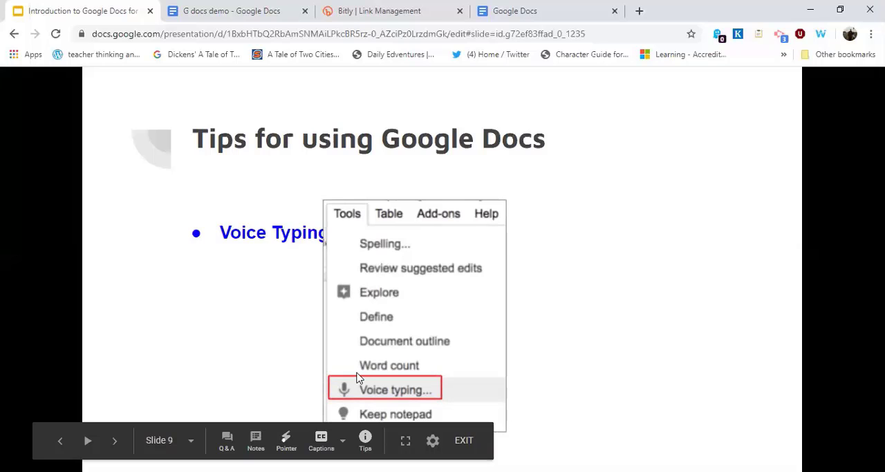
key("ctrl+Tab")
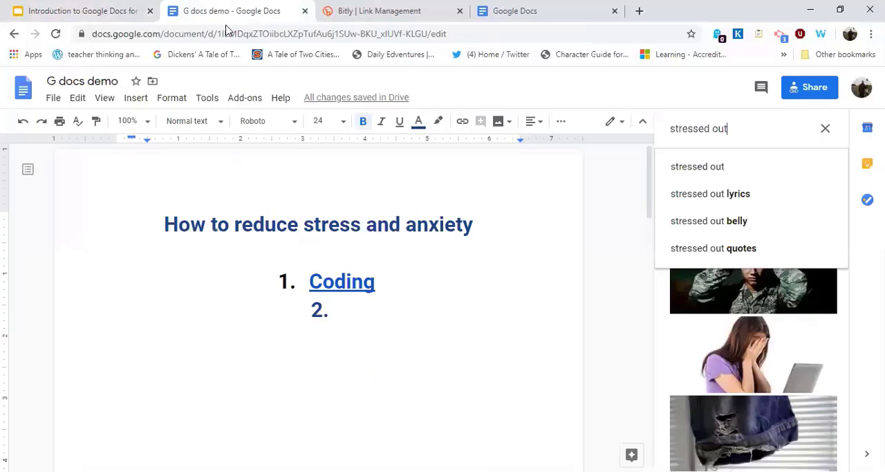
left_click(207, 104)
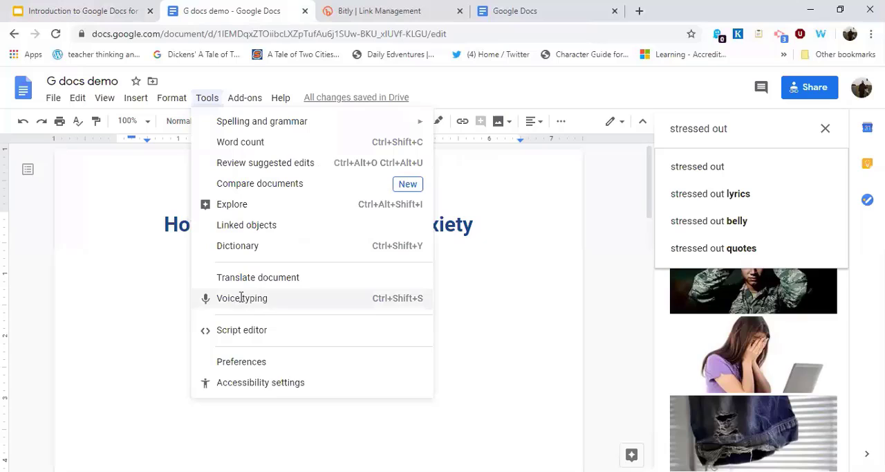
left_click(241, 297)
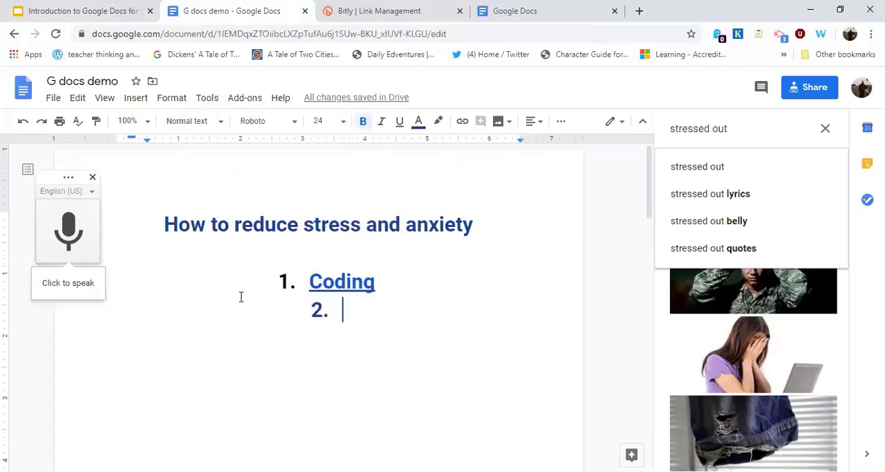
left_click(67, 235)
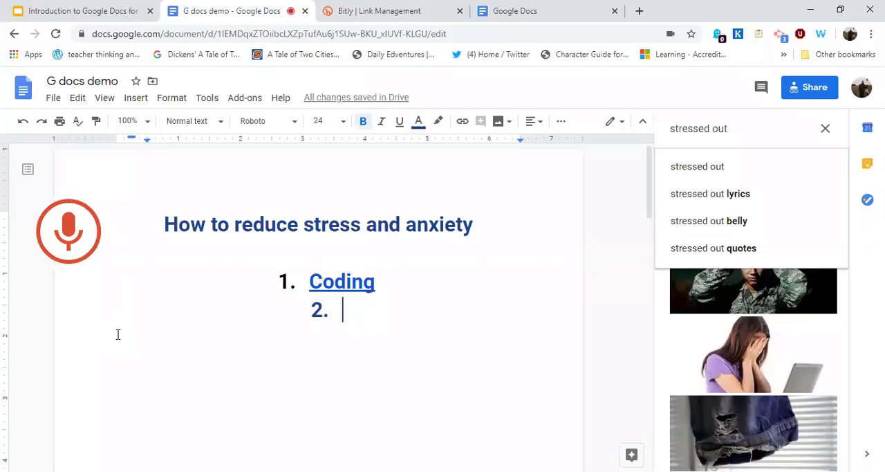
left_click(98, 251)
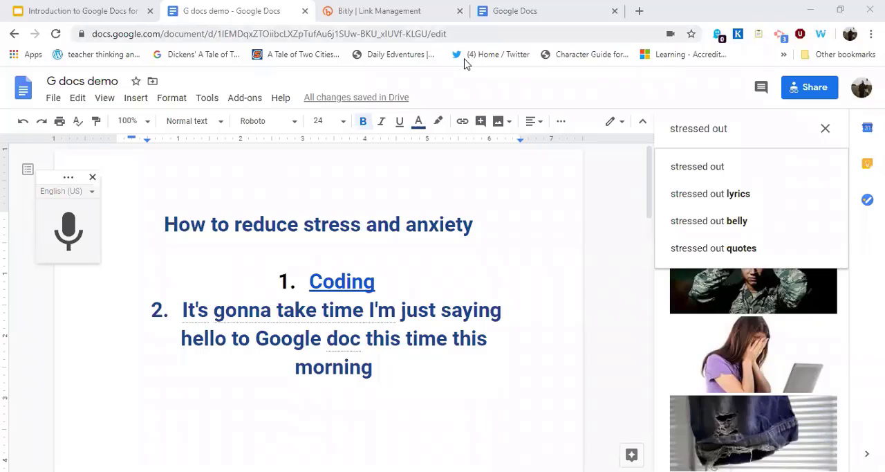
left_click(199, 103)
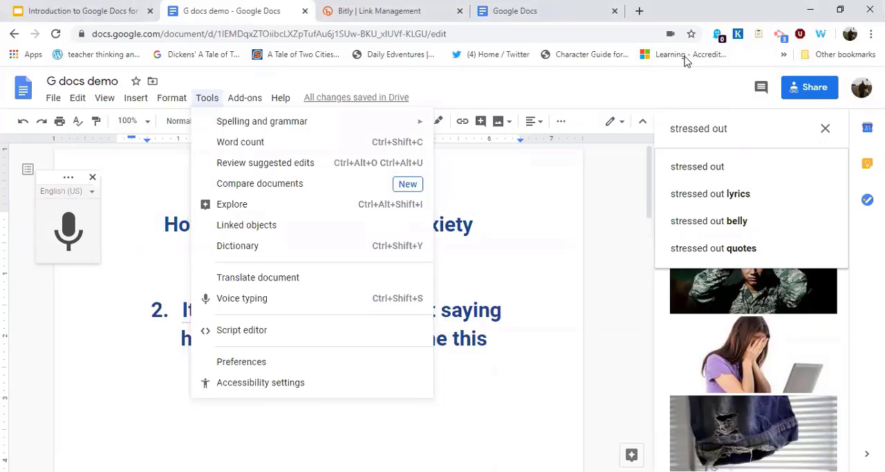
left_click(377, 164)
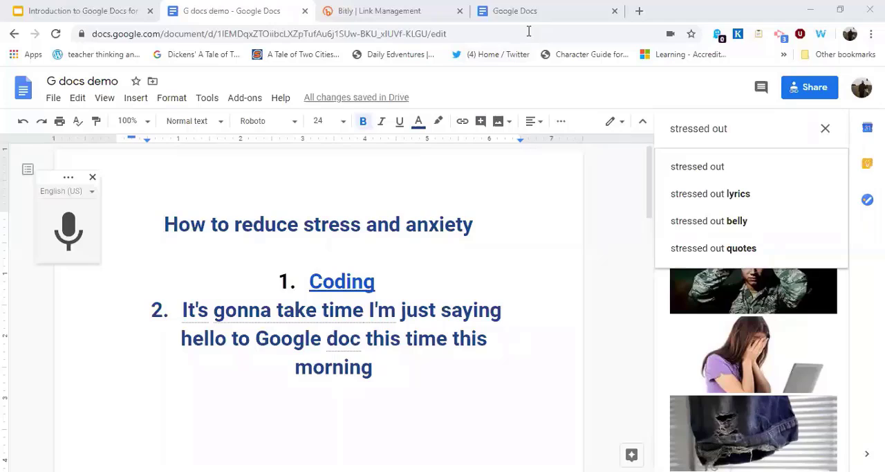
left_click(413, 337)
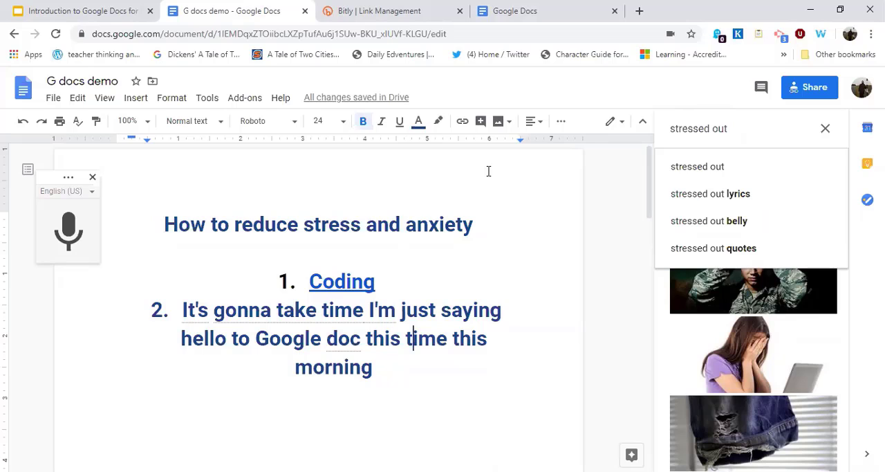
left_click(207, 101)
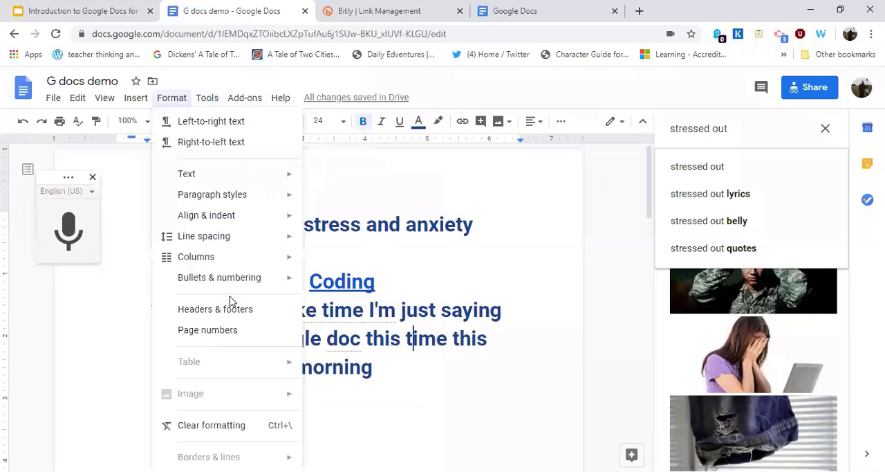
key("Up")
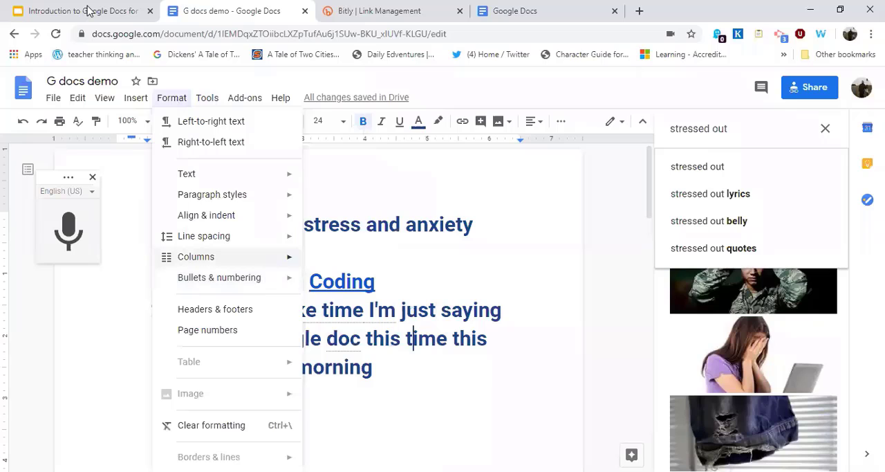
Return to the Introduction to Google Docs presentation.
left_click(88, 10)
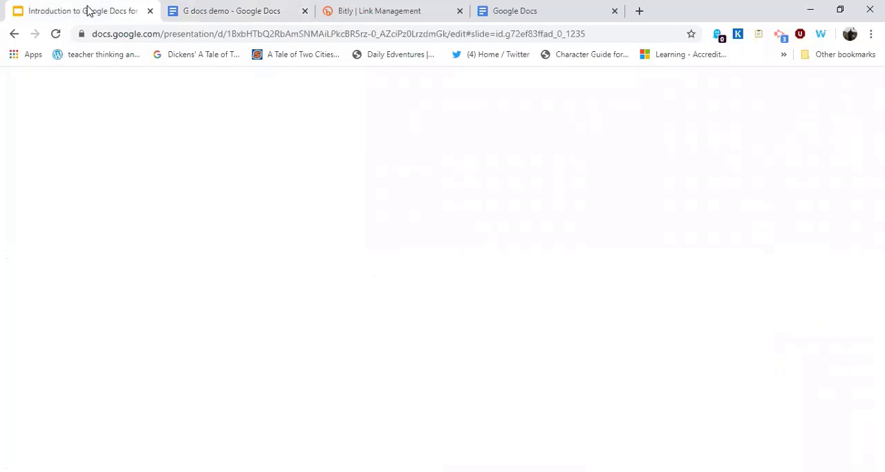
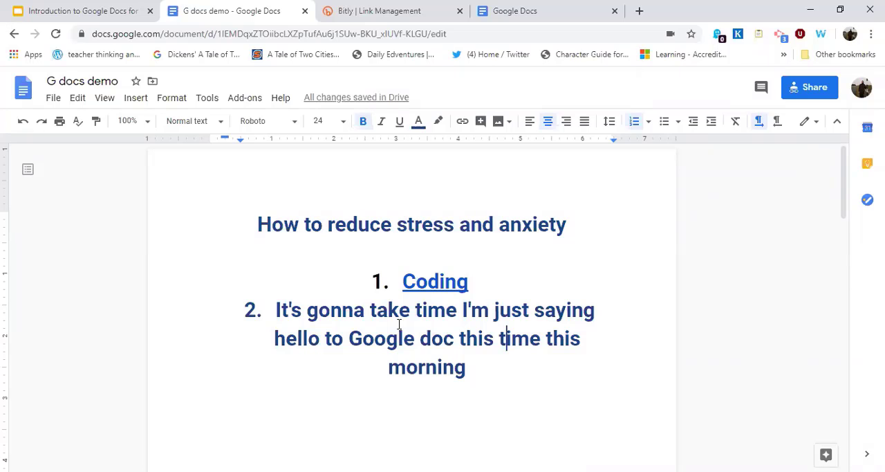
Delete the whole numbered list below the title "How to reduce stress and anxiety", including its numbering.
left_click(377, 282)
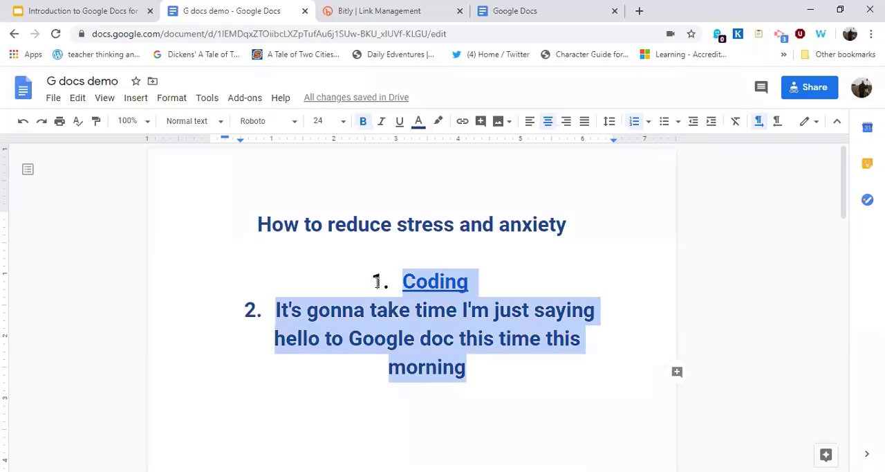
key("BackSpace")
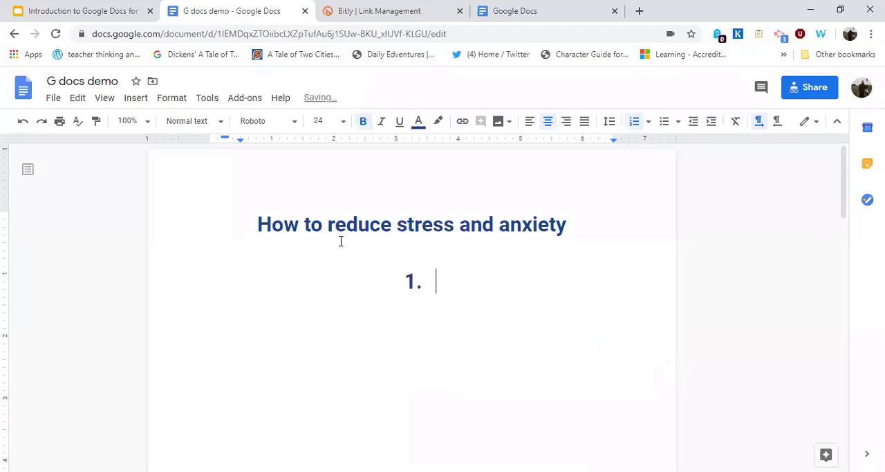
key("BackSpace")
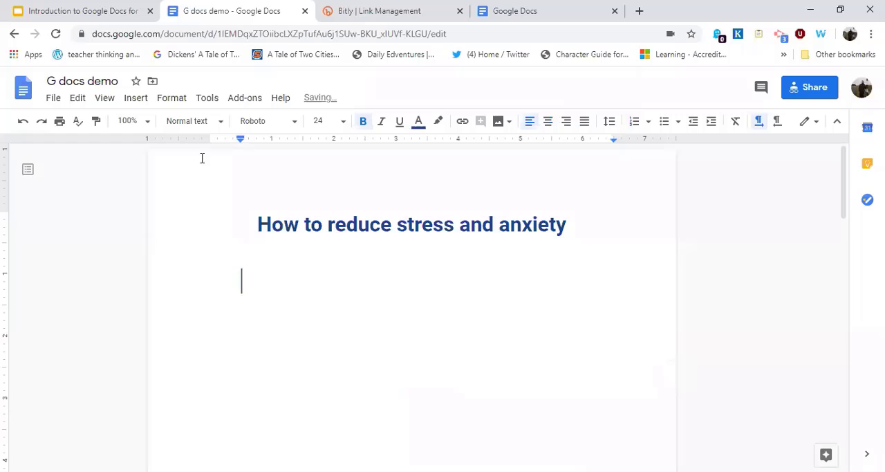
Open Explore for the document and look up web results for its Anxiety (Emotional disorder) topic.
left_click(205, 104)
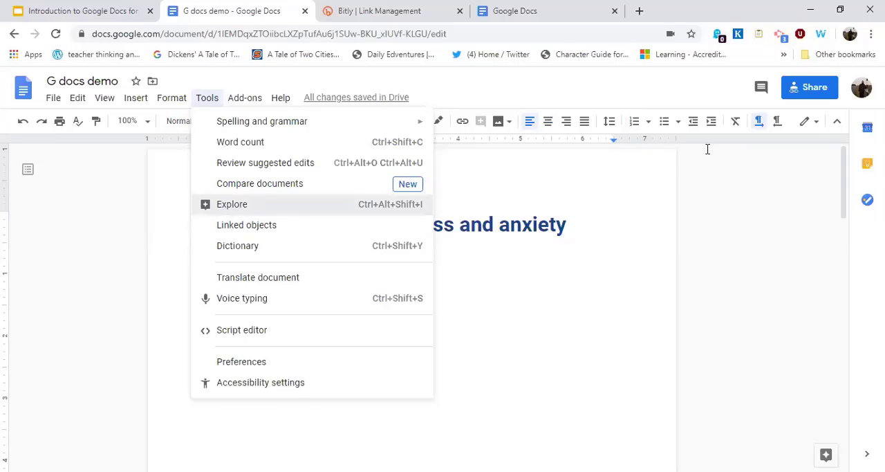
key("ctrl+alt+shift+i")
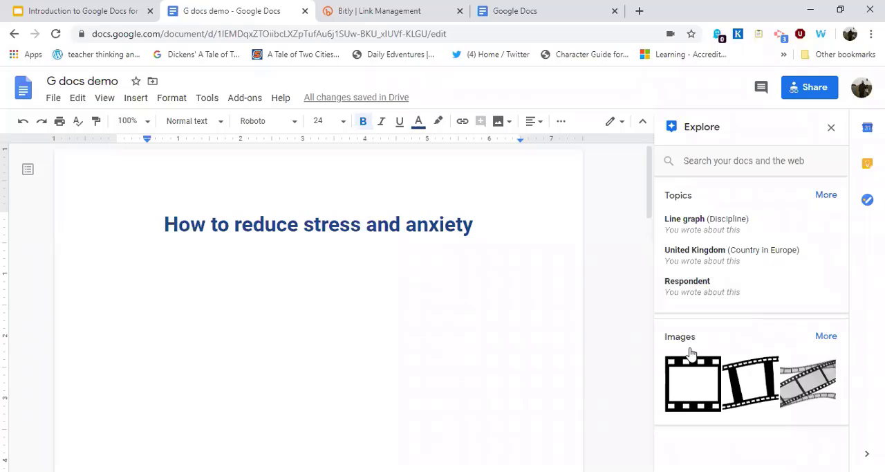
left_click(827, 195)
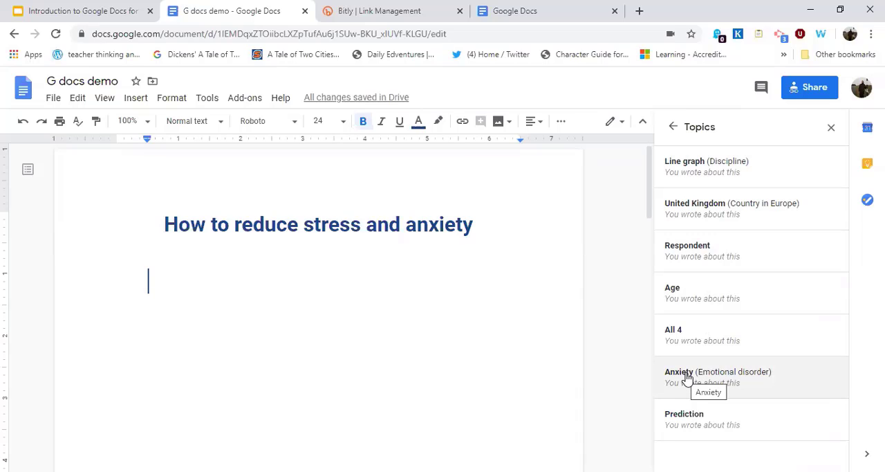
left_click(687, 377)
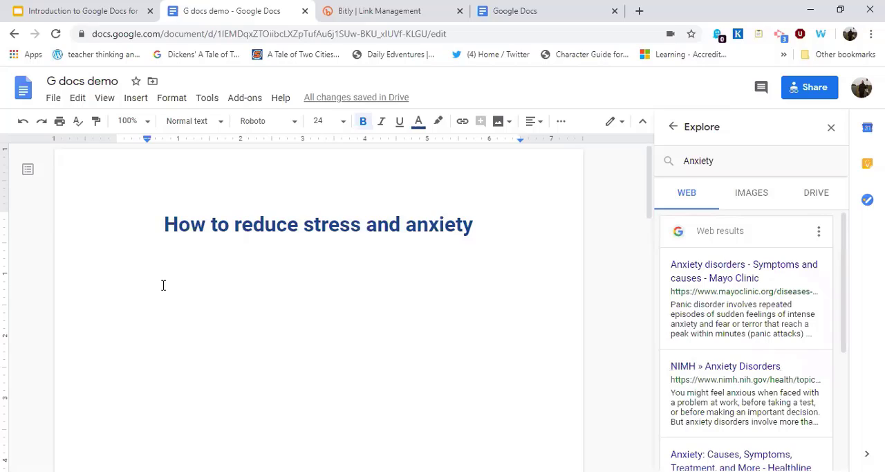
Write "According to mayo clinic" on the line below the title.
type("A")
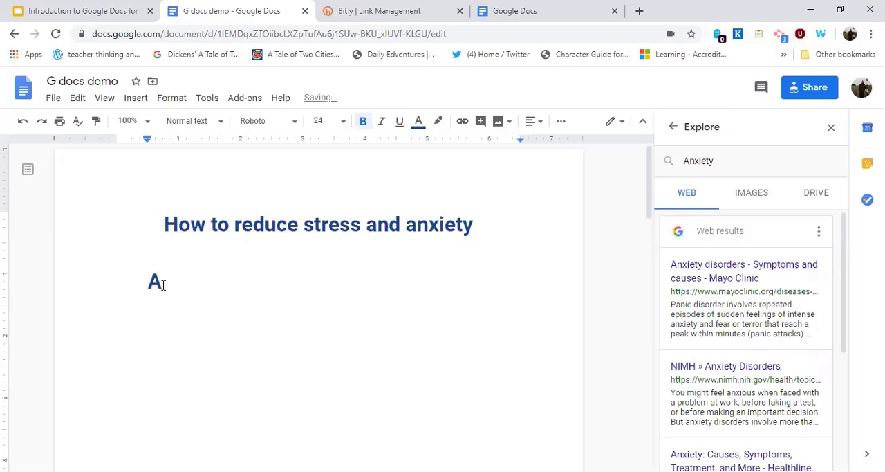
type("ccording")
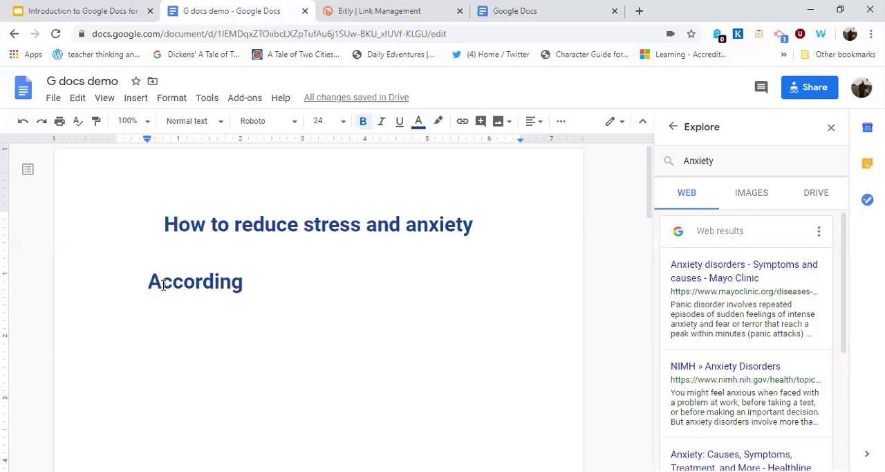
type(" ti")
key("BackSpace")
key("BackSpace")
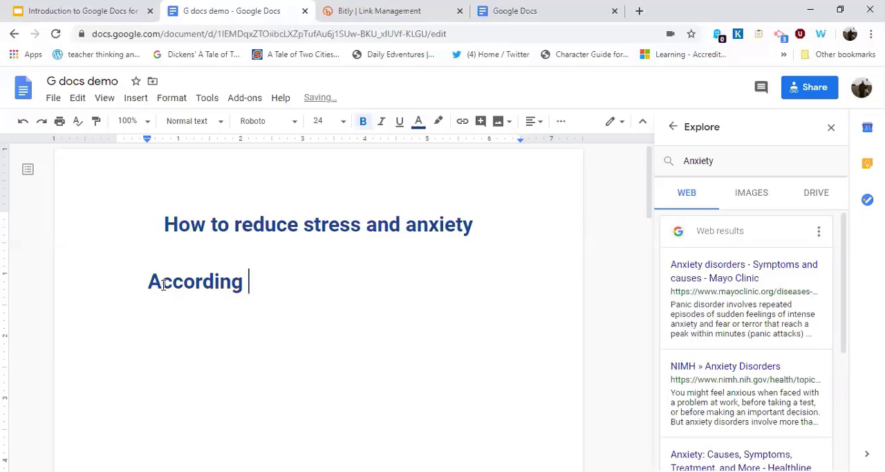
type("o ma")
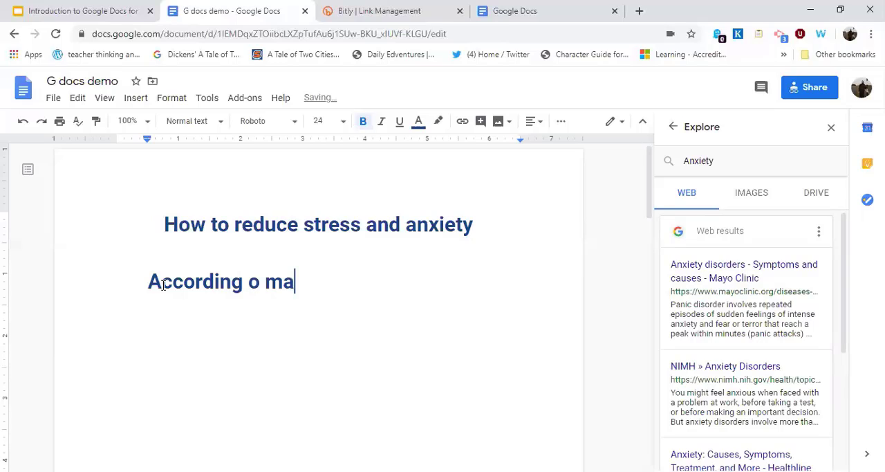
key("BackSpace")
key("BackSpace")
key("BackSpace")
key("BackSpace")
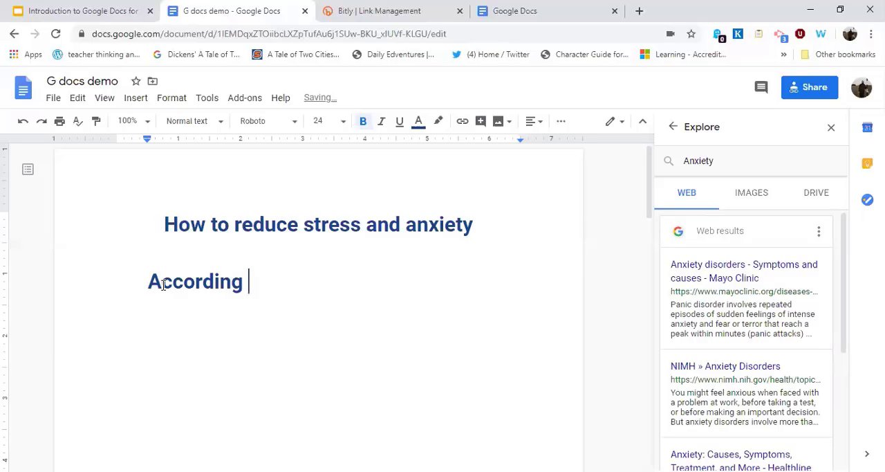
type("to mayocl")
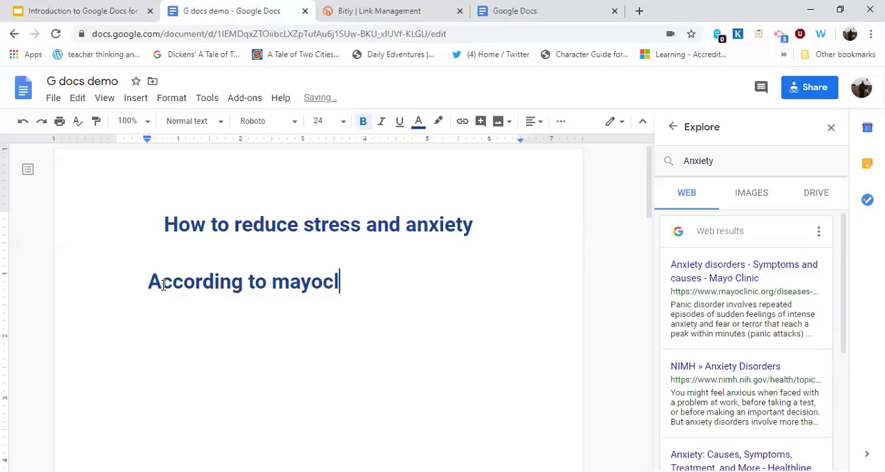
key("BackSpace")
key("BackSpace")
type("clinic")
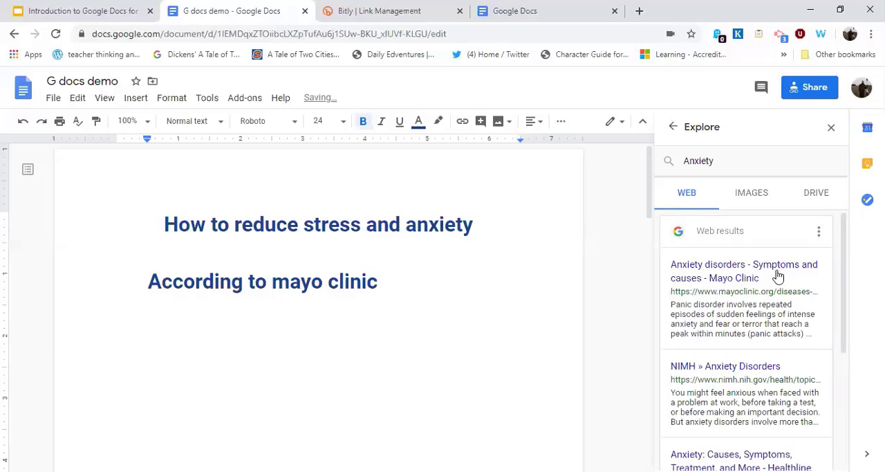
Cite the Mayo Clinic "Anxiety disorders - Symptoms and causes" web result as a footnote, and view the available citation formats.
mouse_move(821, 263)
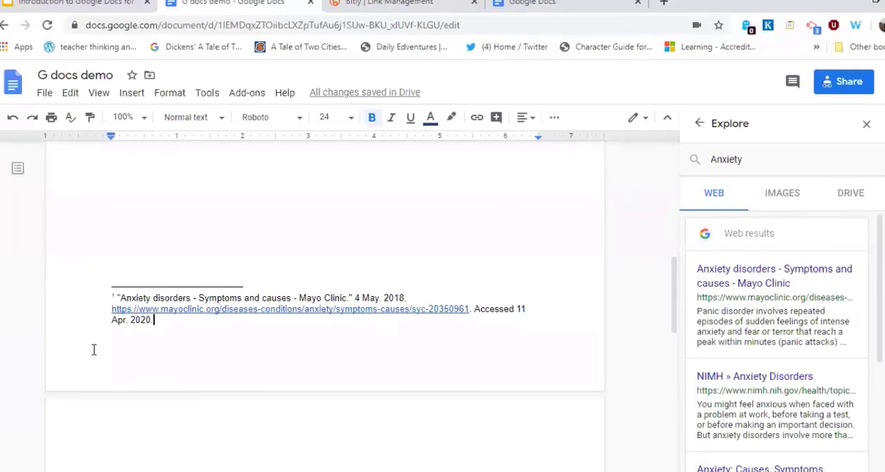
key("ctrl+a")
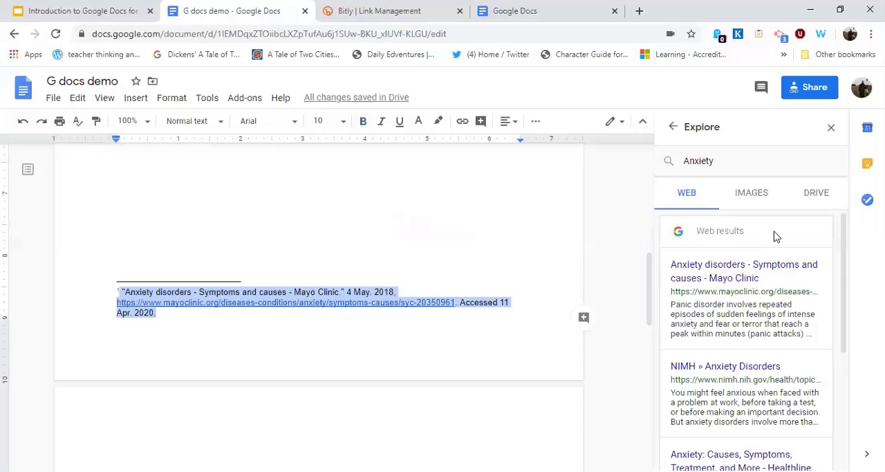
scroll(776, 236, "up", 1)
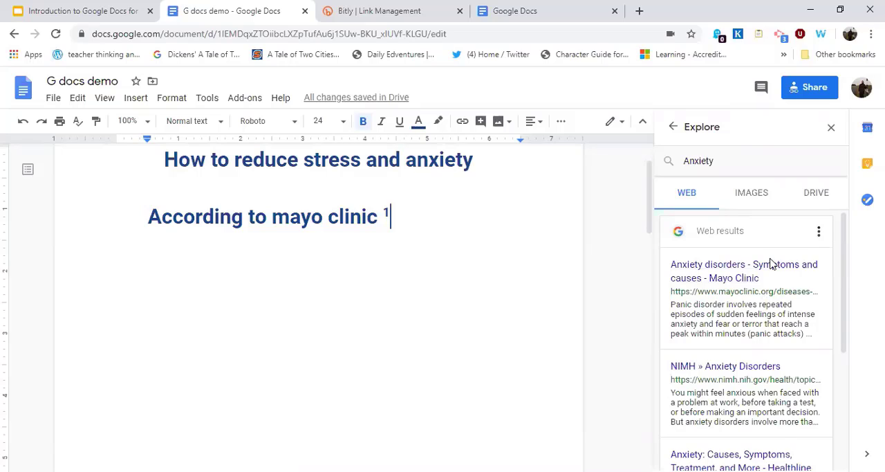
left_click(819, 232)
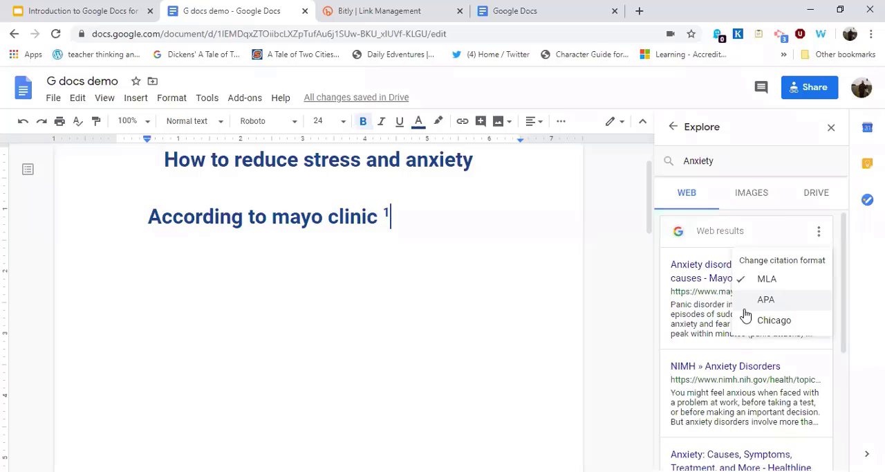
Add the filler text "dsafjdjsalkfj;salkjf" after the footnote marker in the Mayo Clinic line.
left_click(401, 212)
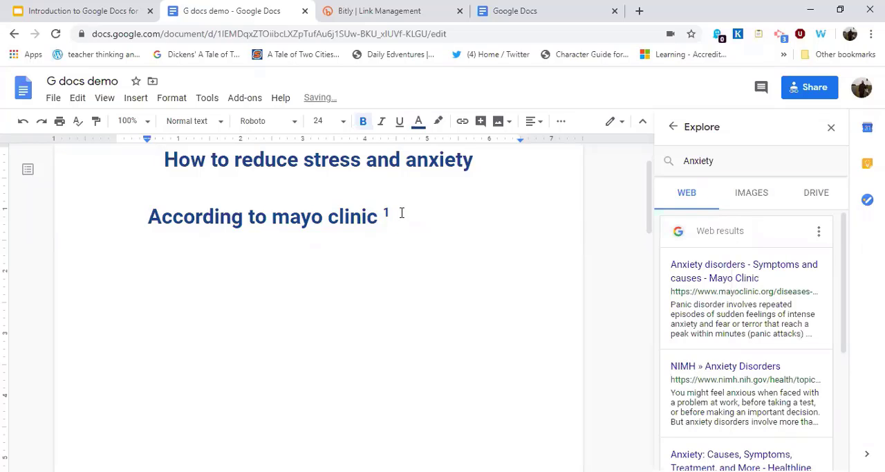
type("dsafjdjsalkfj;salkjf")
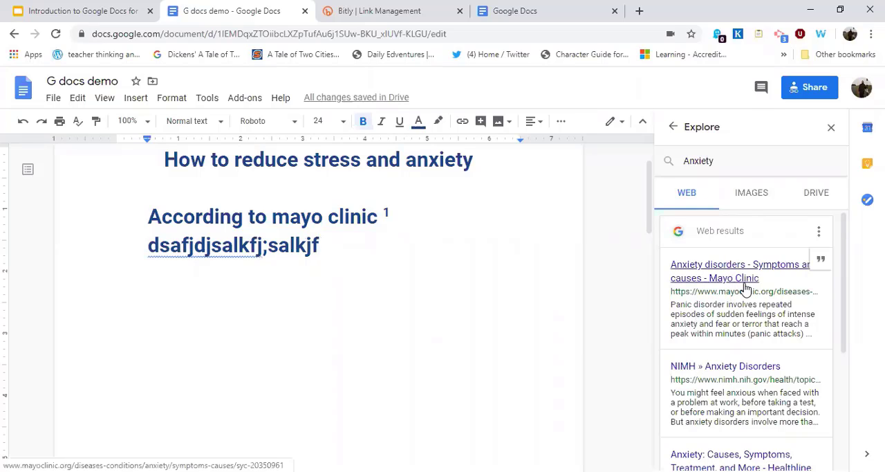
Insert the white head silhouette picture on a red and orange background from the Anxiety image results.
left_click(750, 193)
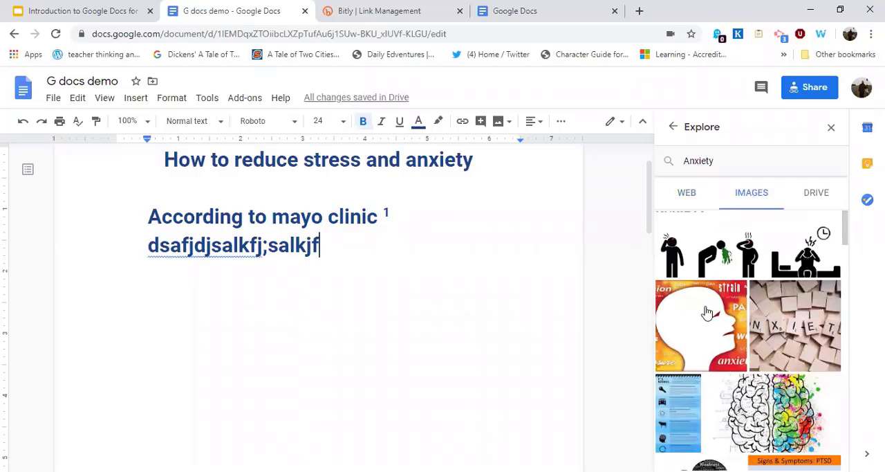
mouse_move(728, 310)
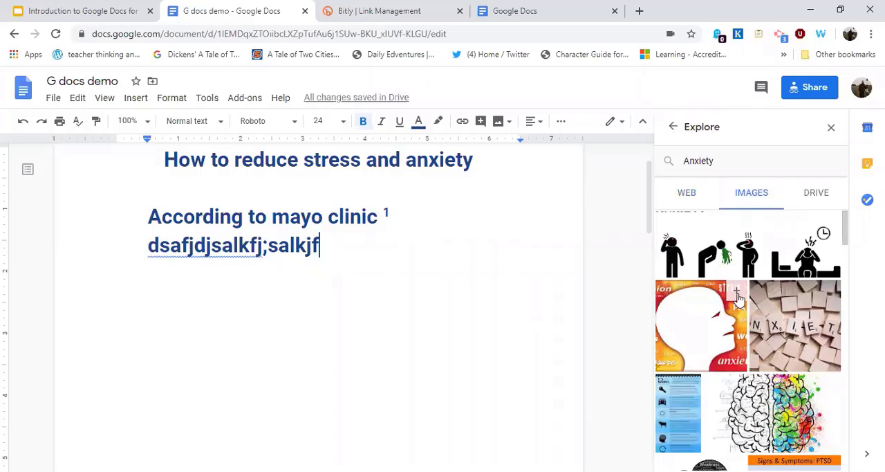
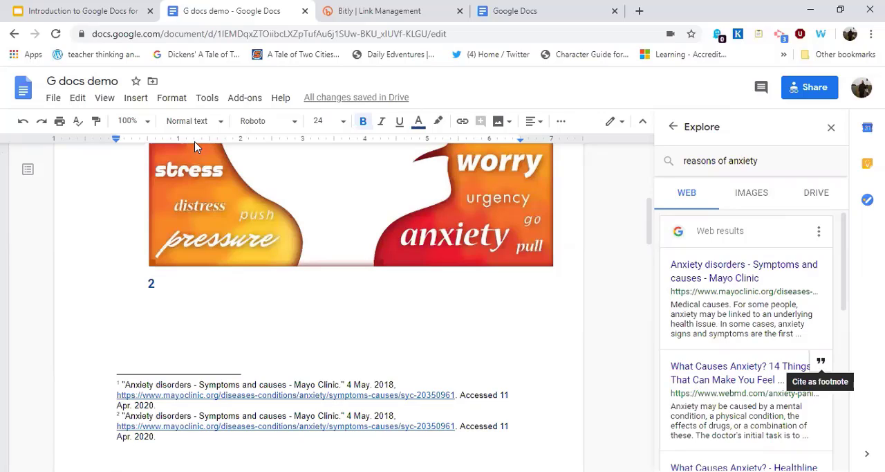
Undo the duplicate Mayo Clinic footnote below the head silhouette picture and the insertion of that picture.
left_click(24, 123)
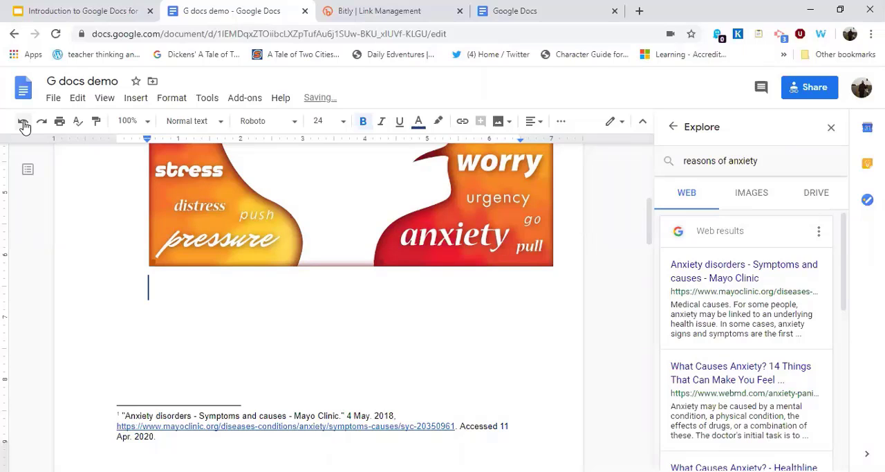
key("ctrl+z")
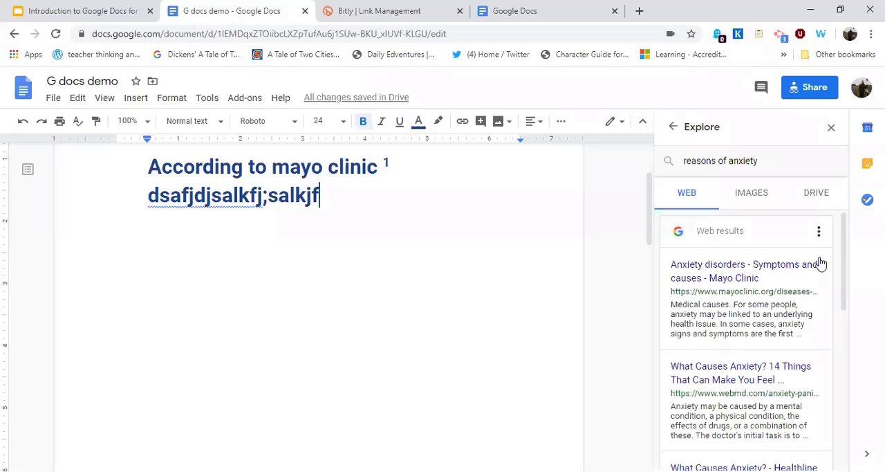
Cite the Mayo Clinic "Anxiety disorders - Symptoms and causes" result as a second footnote after the filler text, and review both footnotes.
mouse_move(818, 267)
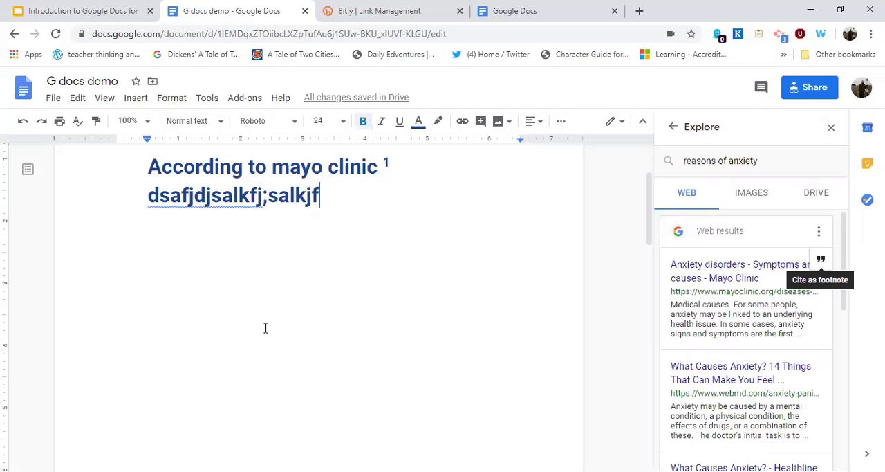
scroll(202, 401, "down", 3)
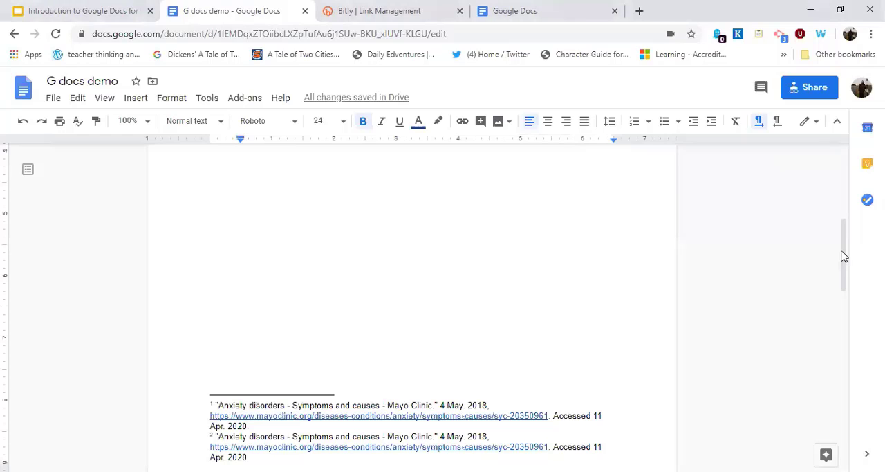
left_click_drag(843, 255, 845, 219)
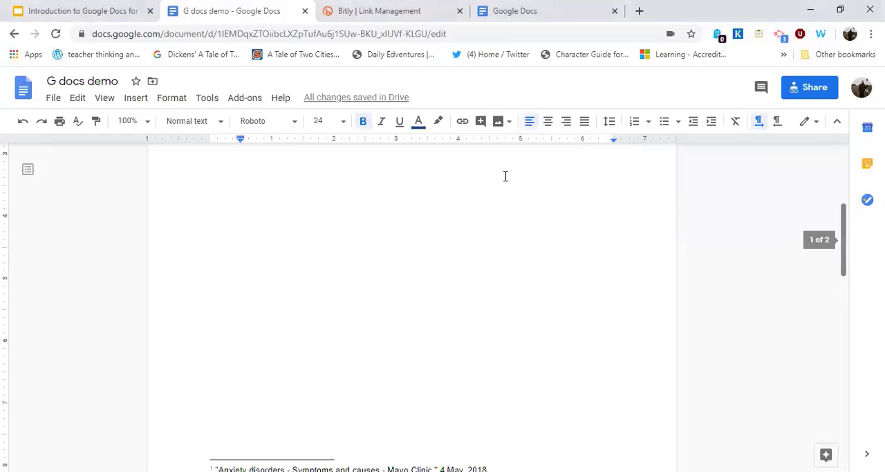
scroll(506, 177, "up", 1)
scroll(701, 406, "down", 3)
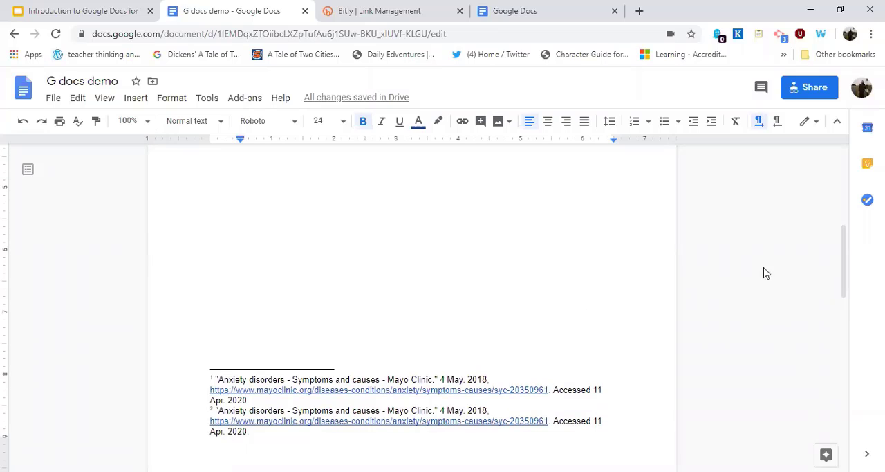
scroll(766, 273, "up", 4)
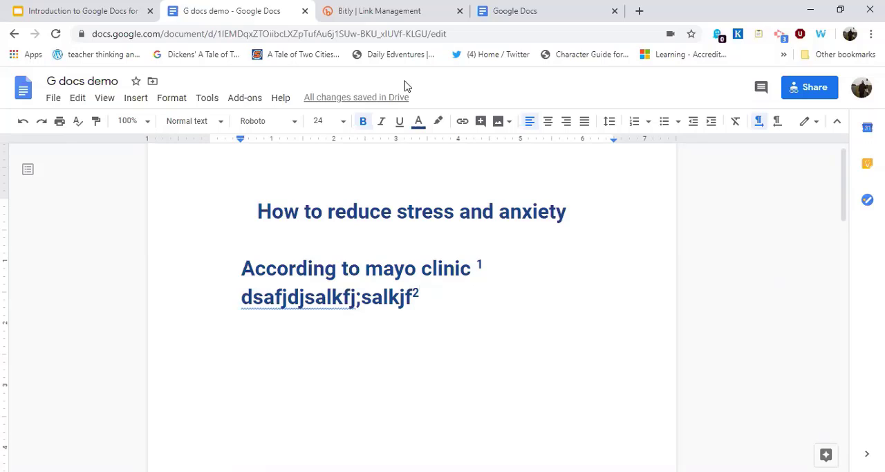
Switch to the "Introduction to Google Docs" presentation in Google Slides.
key("alt+Tab")
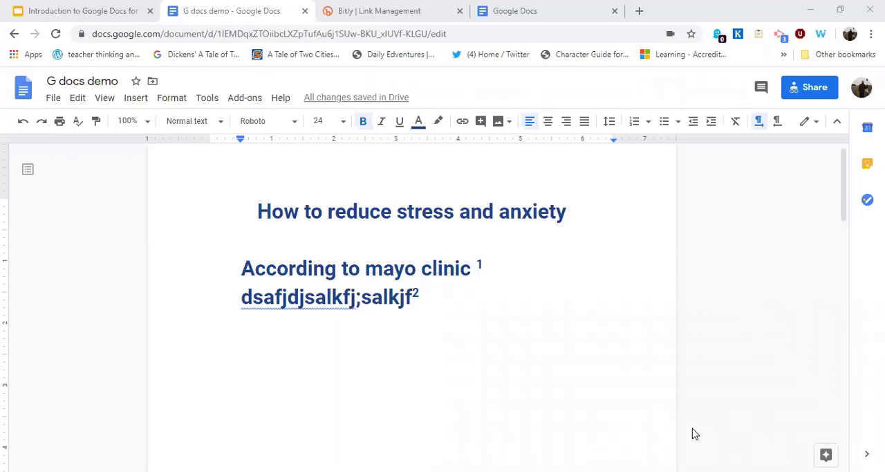
left_click(102, 22)
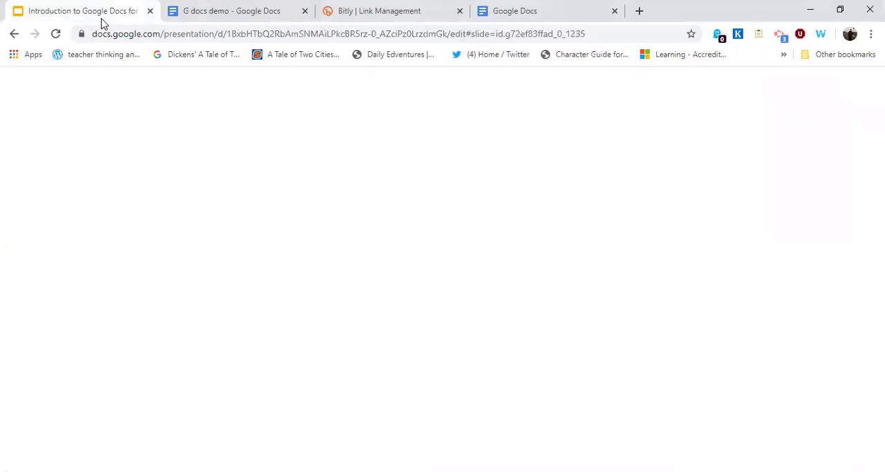
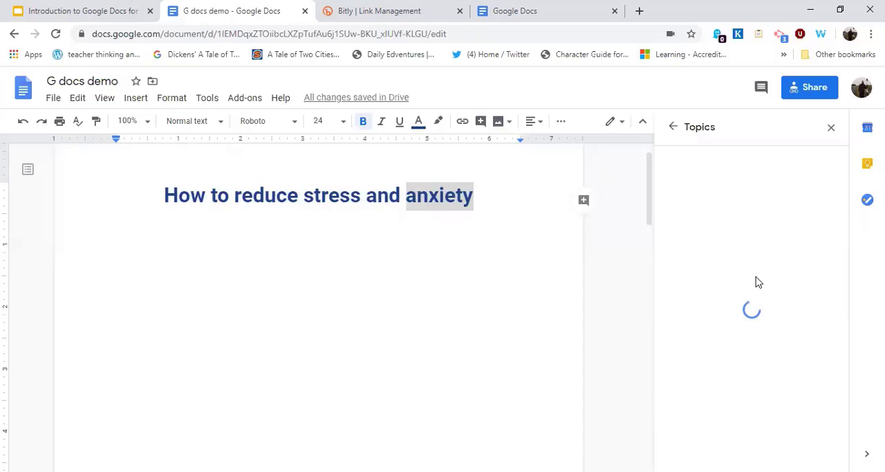
Search Explore images for "Anxiety" and insert the picture of wooden letter tiles spelling ANXIETY below the title.
left_click(723, 374)
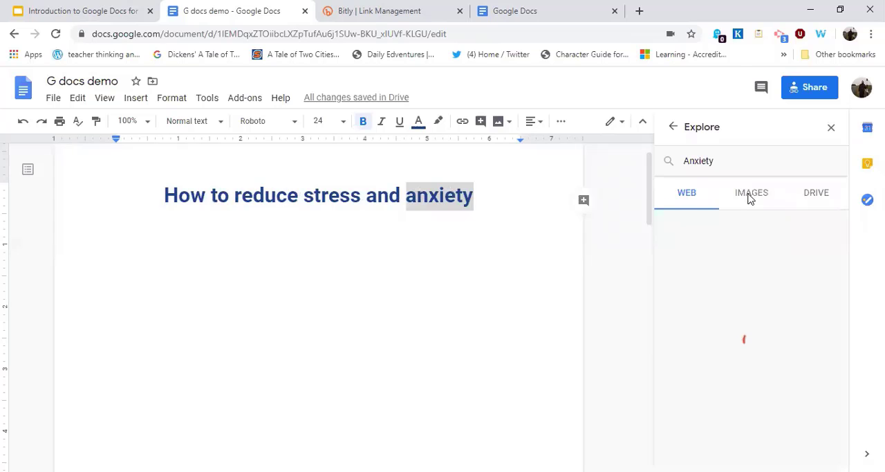
left_click(750, 200)
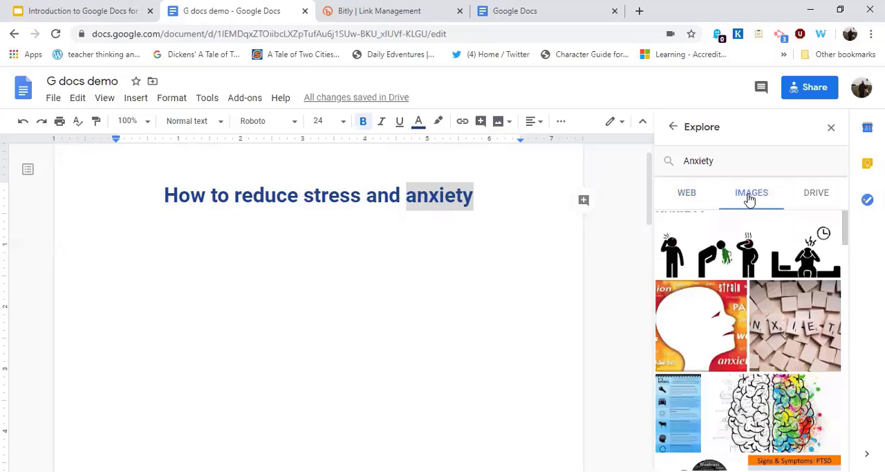
mouse_move(789, 315)
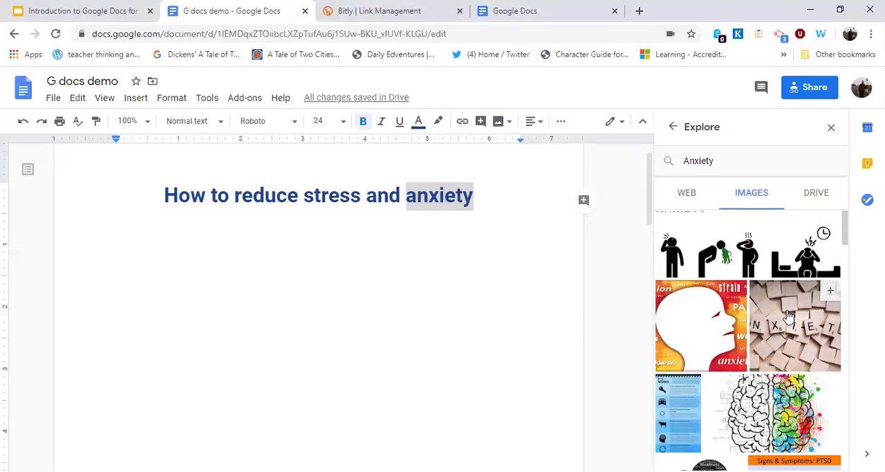
left_click(789, 315)
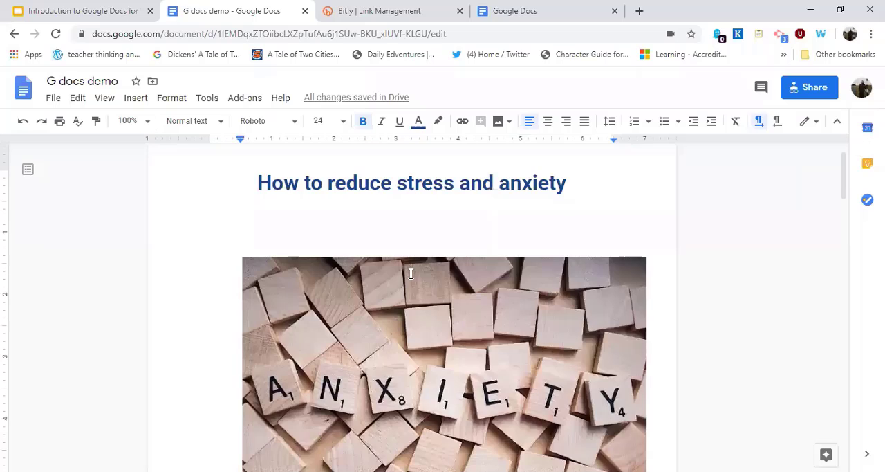
Crop the ANXIETY tiles picture from its upper-left corner to keep only the blank tiles in its lower-right part.
scroll(410, 273, "down", 1)
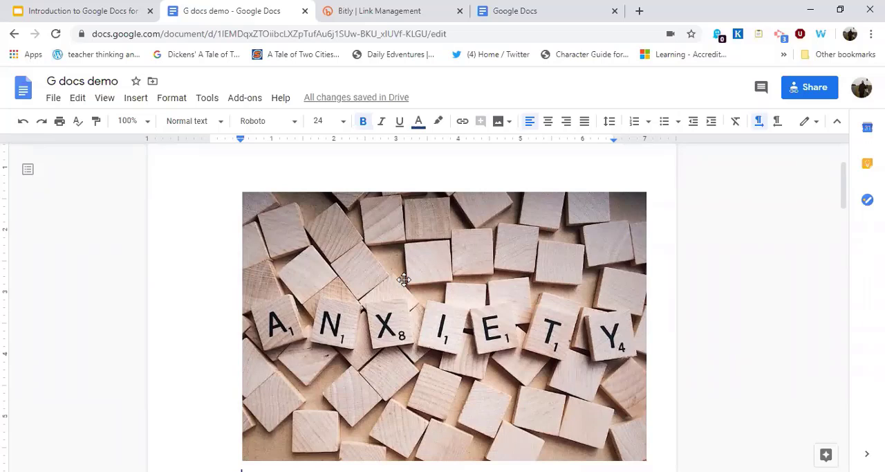
left_click(243, 196)
left_click_drag(381, 302, 384, 303)
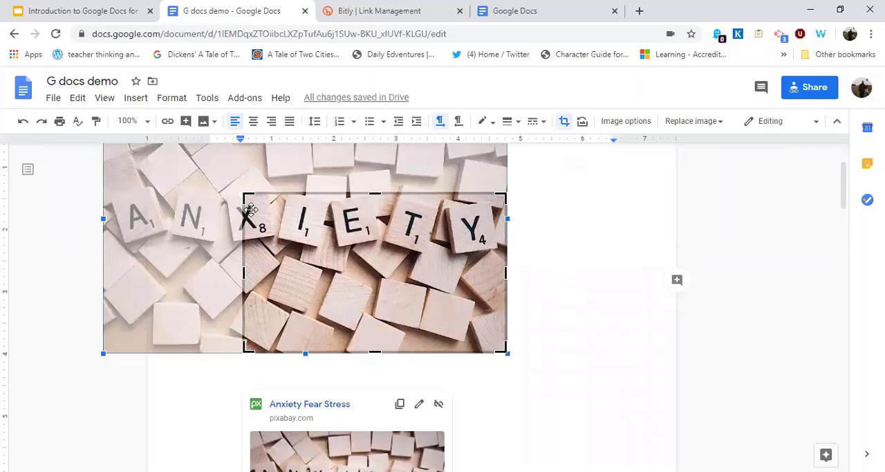
left_click_drag(302, 243, 302, 244)
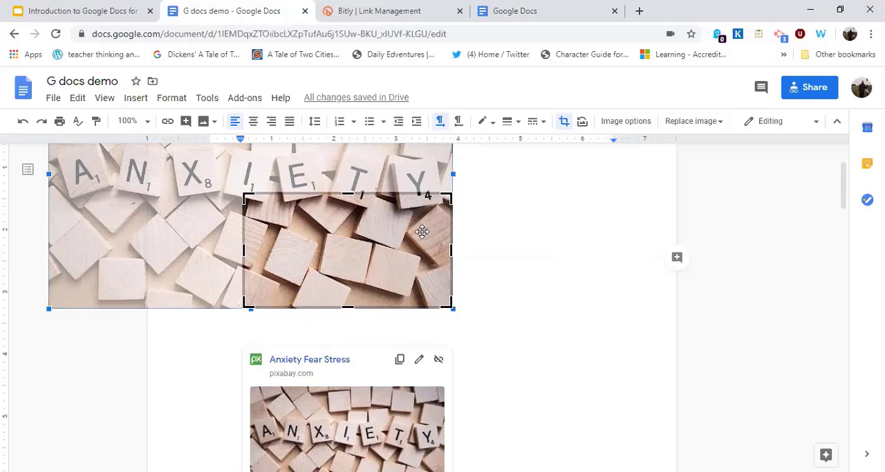
left_click(565, 123)
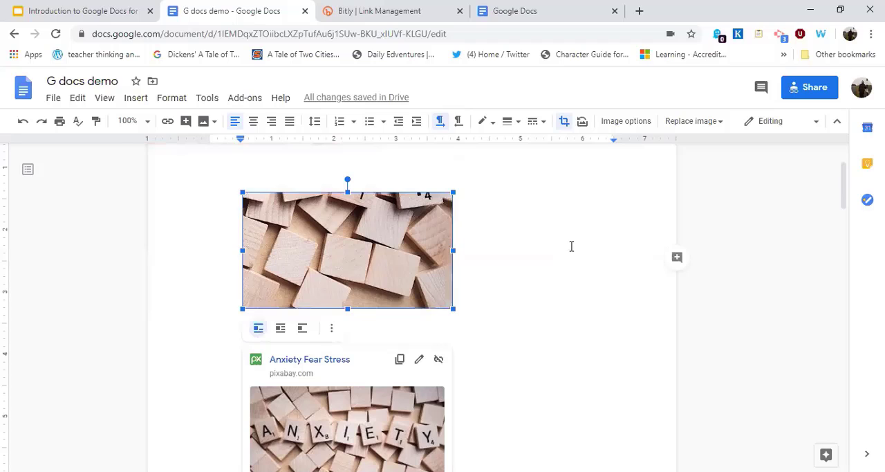
Crop the tiles picture further from its upper-right corner to remove the remaining letter parts, and apply the crop.
double_click(411, 211)
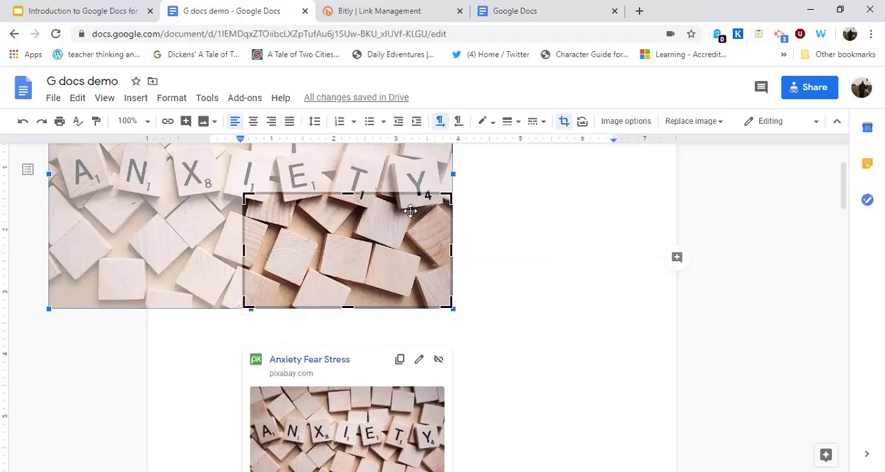
left_click(564, 123)
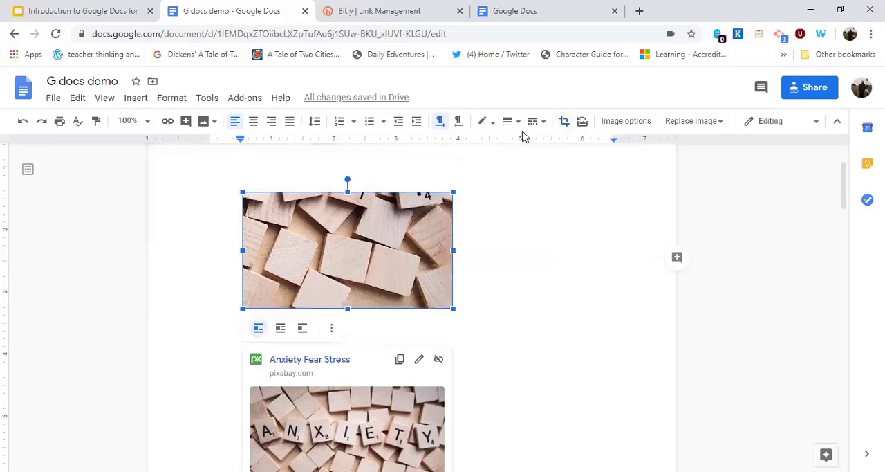
double_click(455, 200)
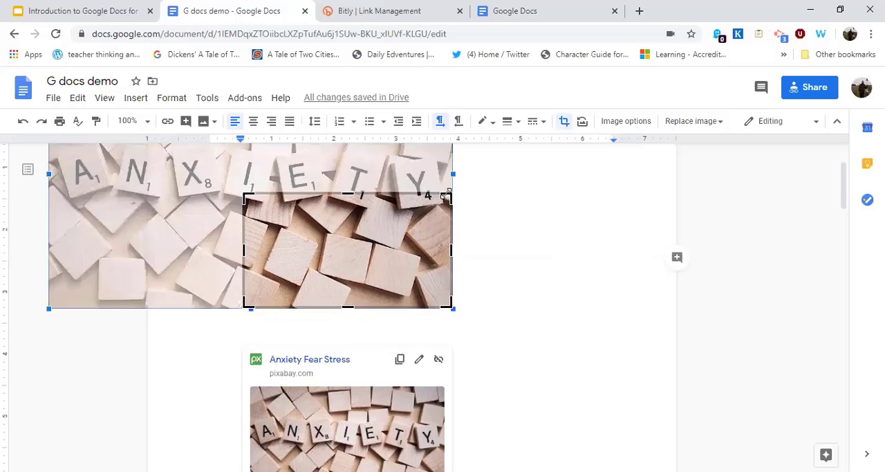
left_click_drag(424, 211, 422, 211)
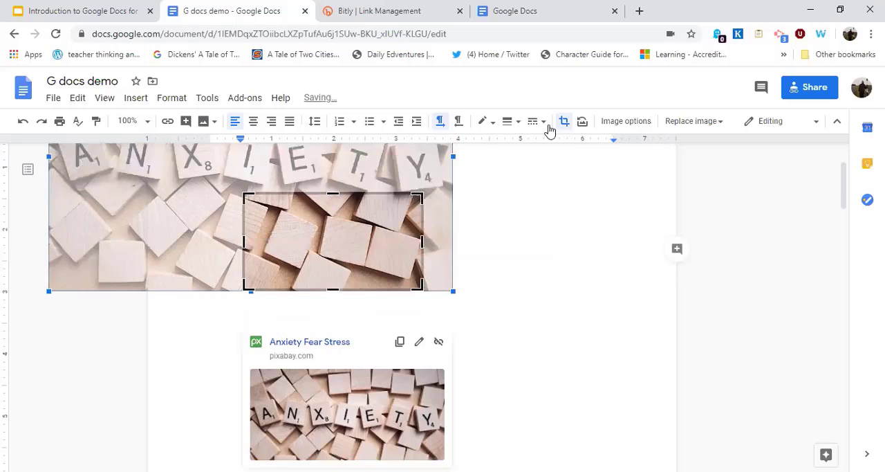
double_click(378, 215)
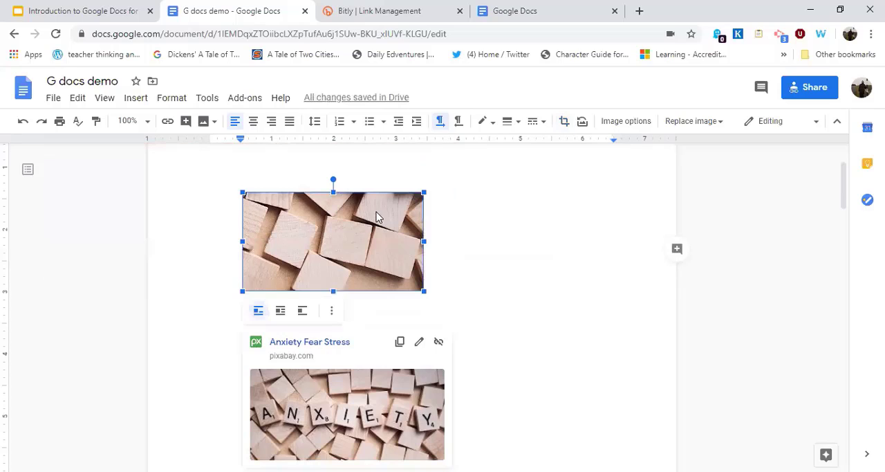
Give the cropped tiles picture a dark orange 1 border with a thicker line weight, and deselect it.
left_click(493, 128)
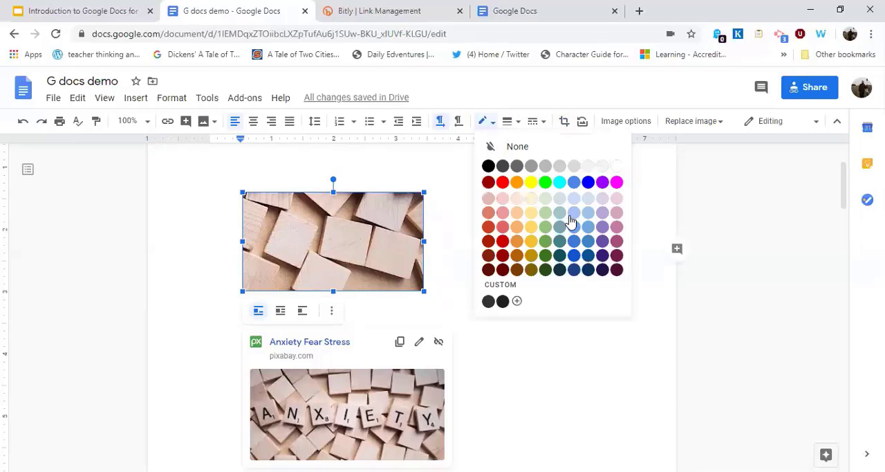
left_click(517, 256)
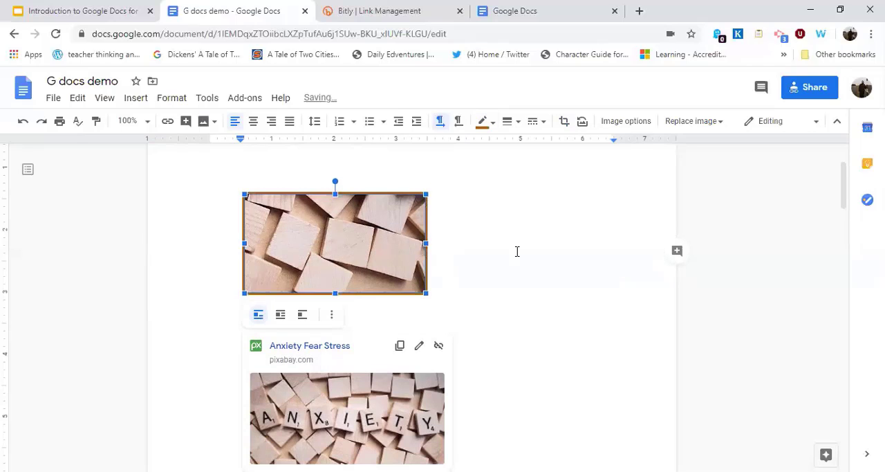
left_click(517, 123)
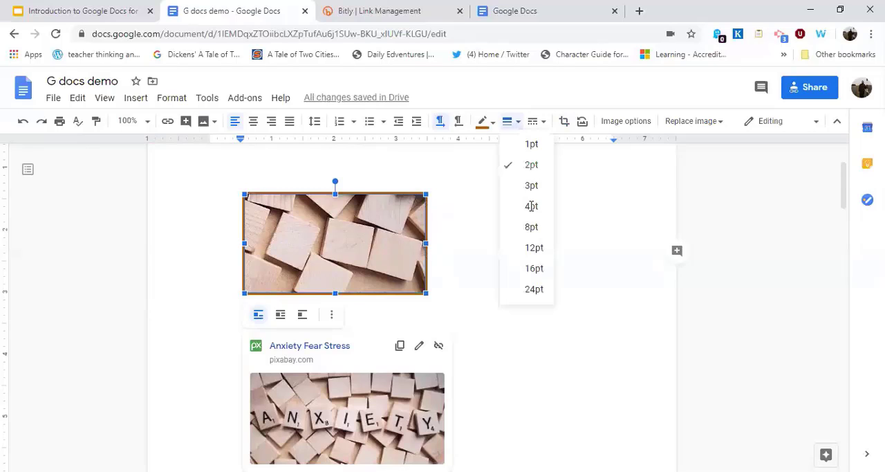
left_click(365, 220)
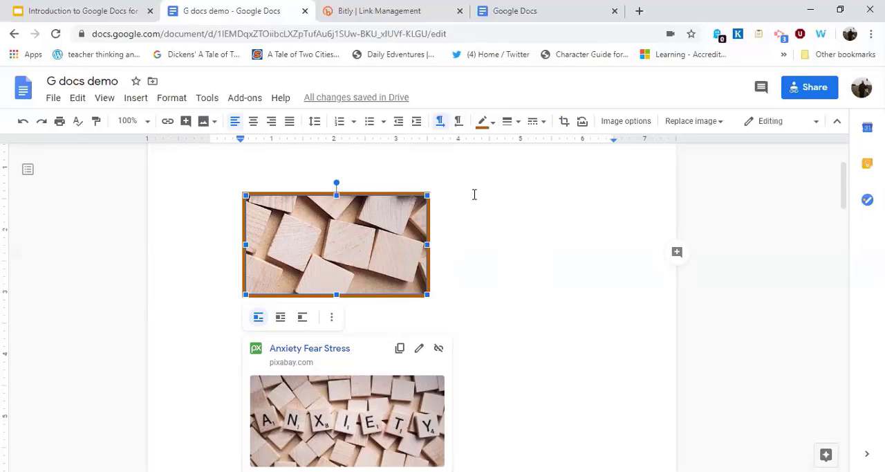
left_click(365, 255)
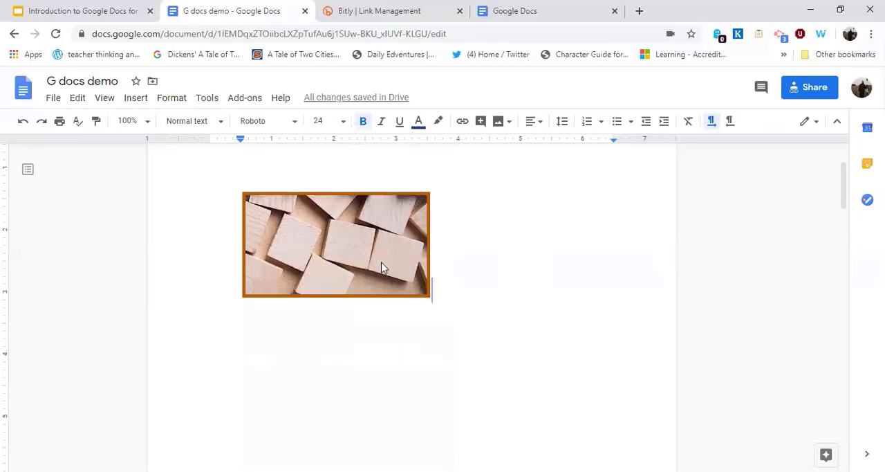
left_click(352, 241)
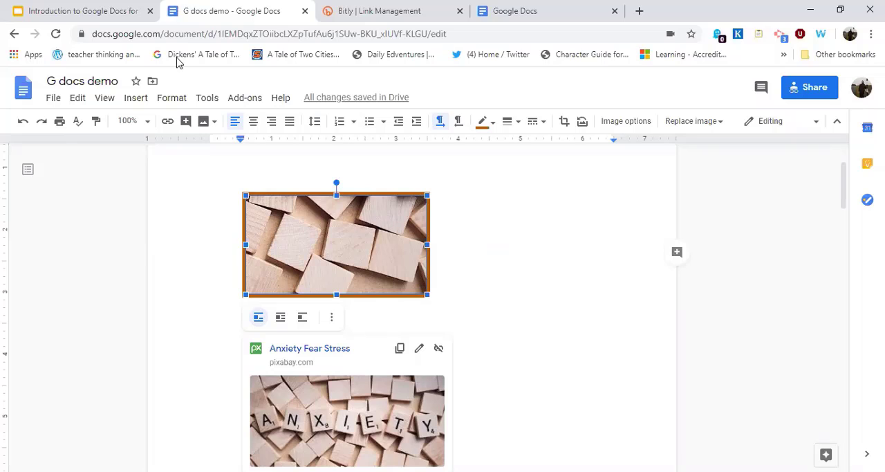
key("Right")
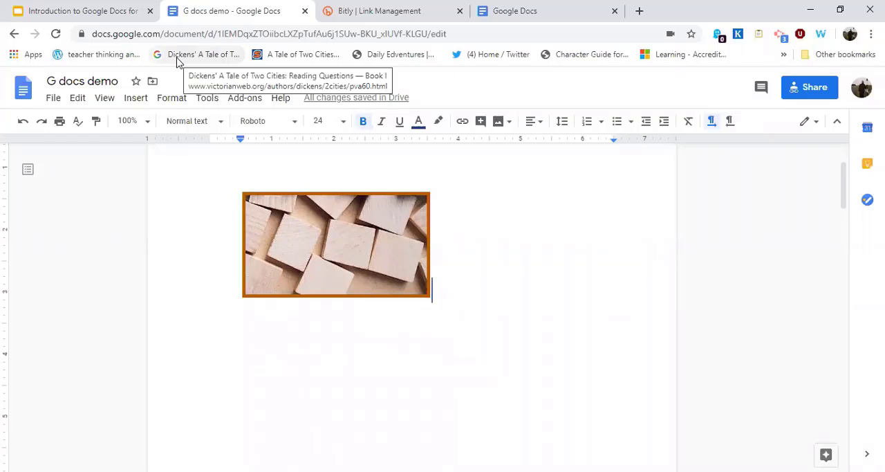
Check the "Introduction to Google Docs for Educators" presentation in Google Slides and return to the G docs demo document.
left_click(102, 13)
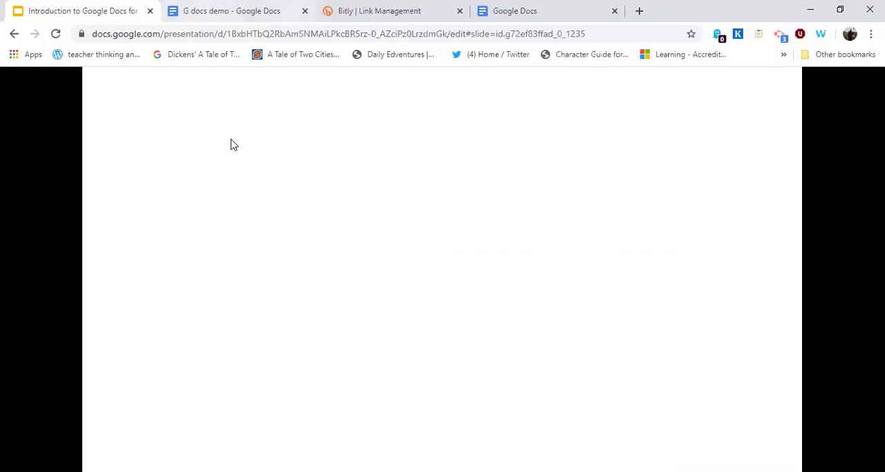
key("ctrl+Tab")
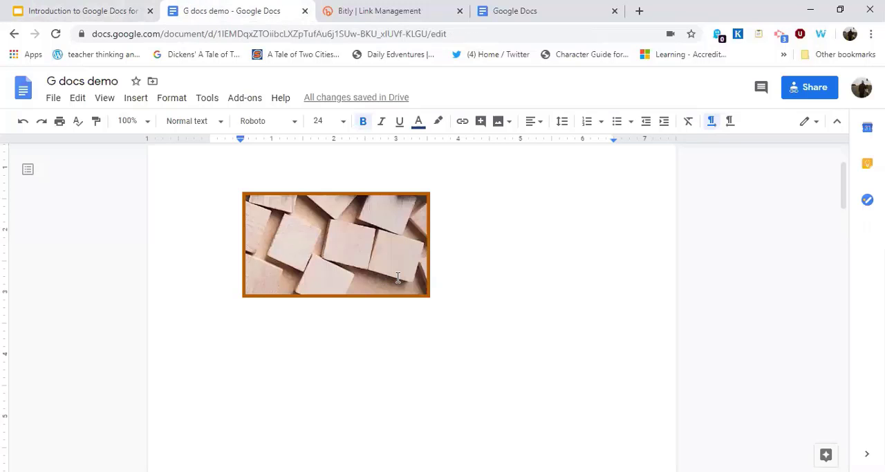
Add the comment "Wow! You did it well" to "information on the percentage of people who went" in the line graph paragraph.
scroll(399, 279, "up", 2)
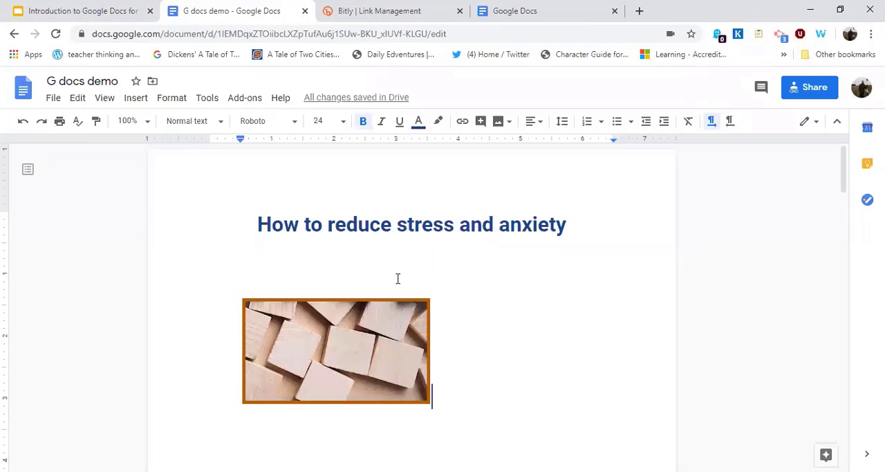
scroll(398, 278, "down", 2)
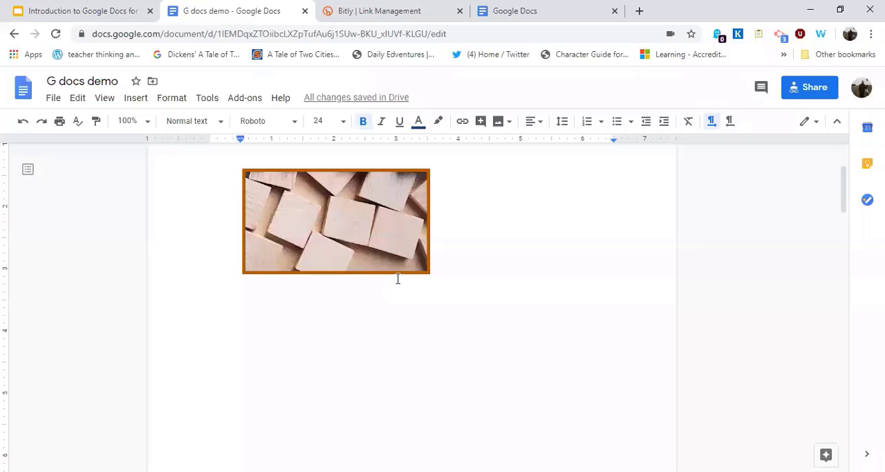
scroll(398, 278, "down", 5)
scroll(398, 279, "down", 3)
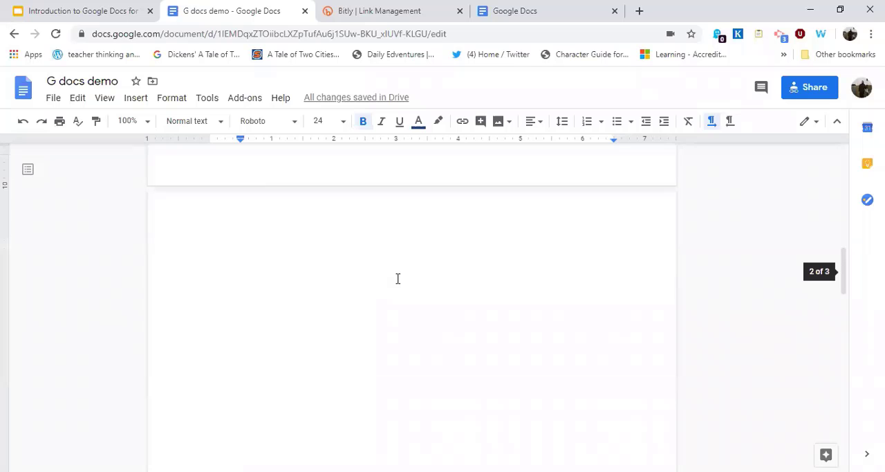
scroll(398, 279, "down", 3)
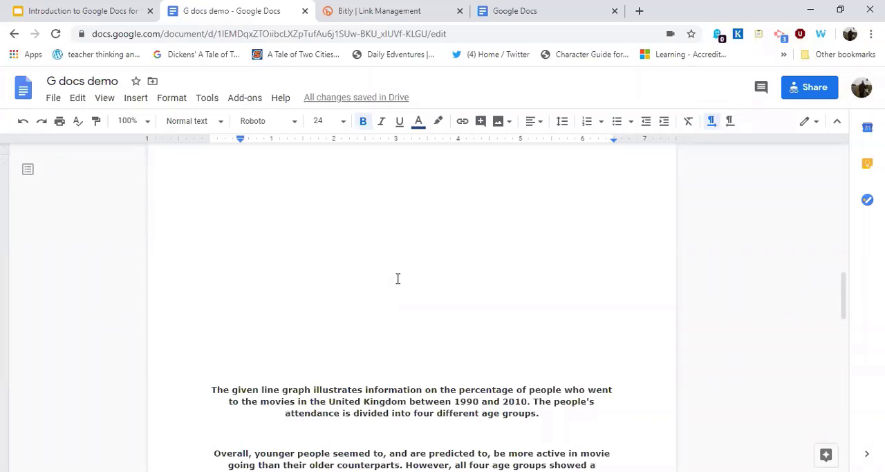
scroll(398, 278, "down", 3)
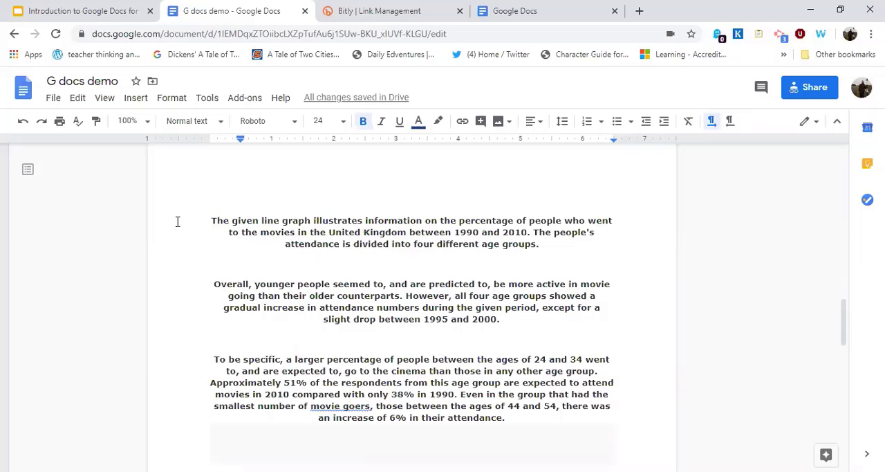
left_click(333, 232)
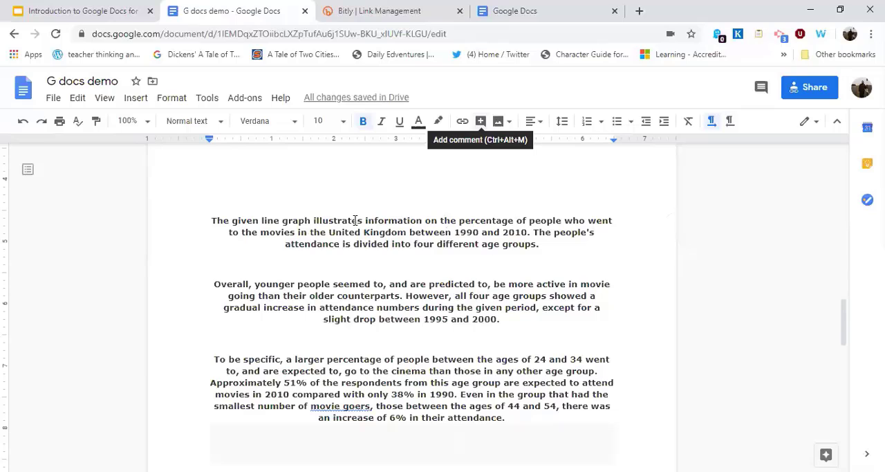
left_click_drag(363, 221, 612, 220)
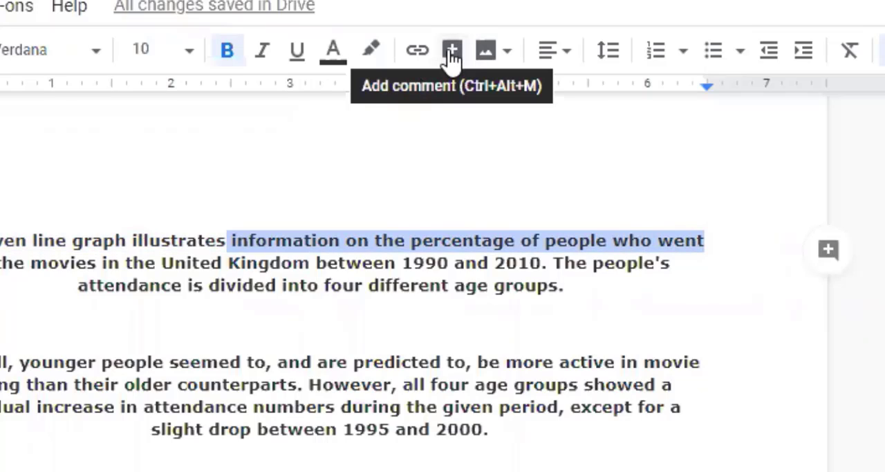
left_click(451, 52)
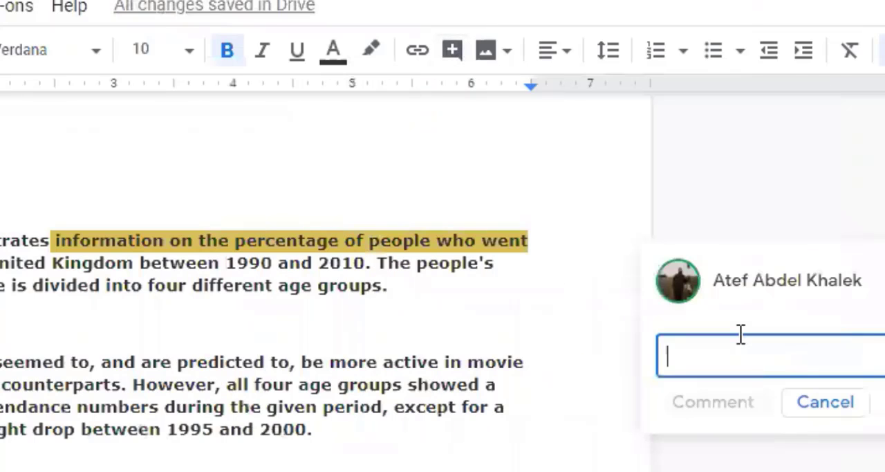
type("Wo")
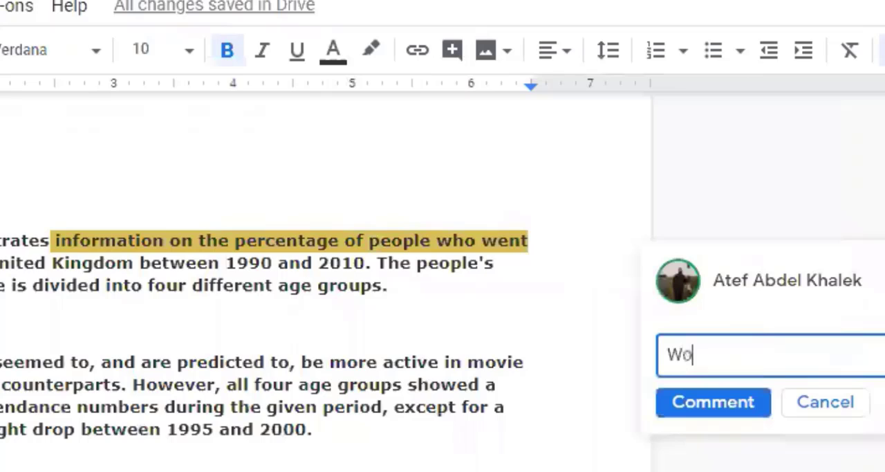
type("w")
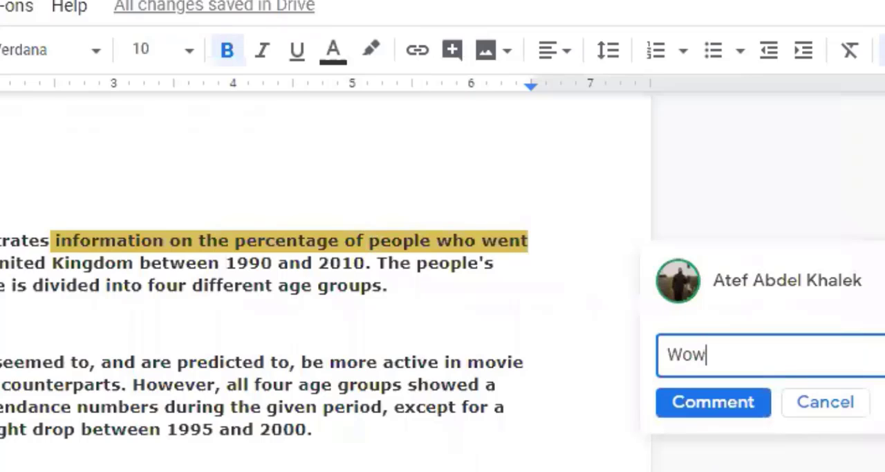
type("! Y")
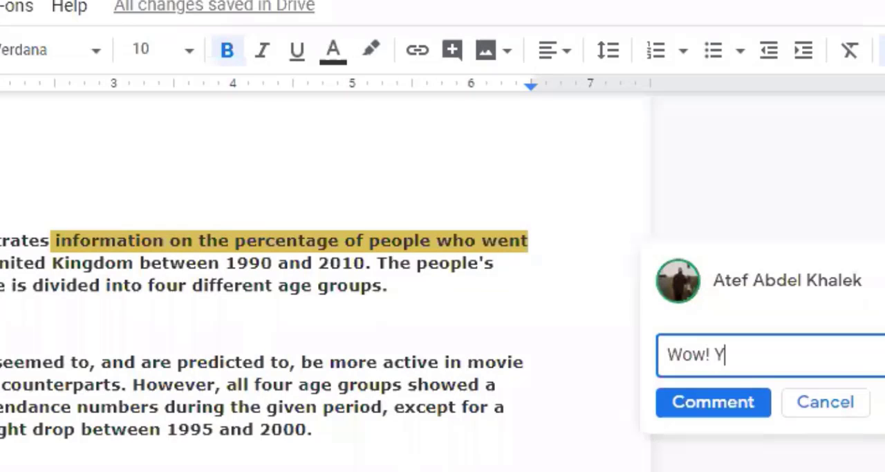
type("ou di")
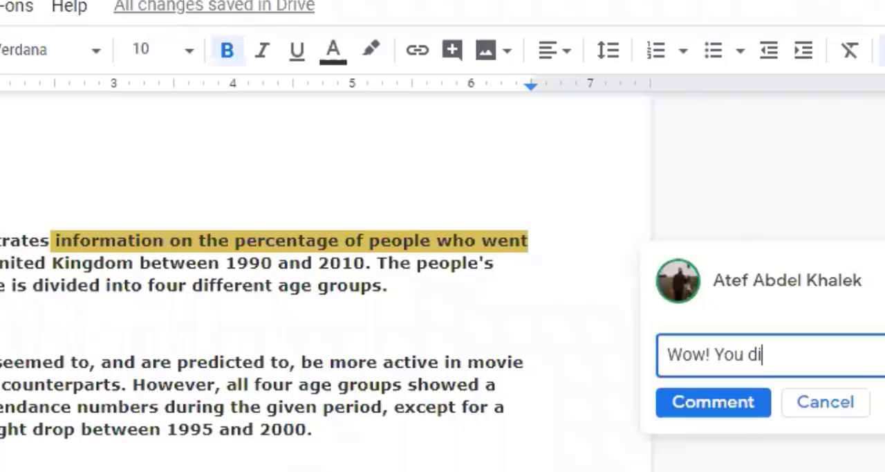
type("d it well")
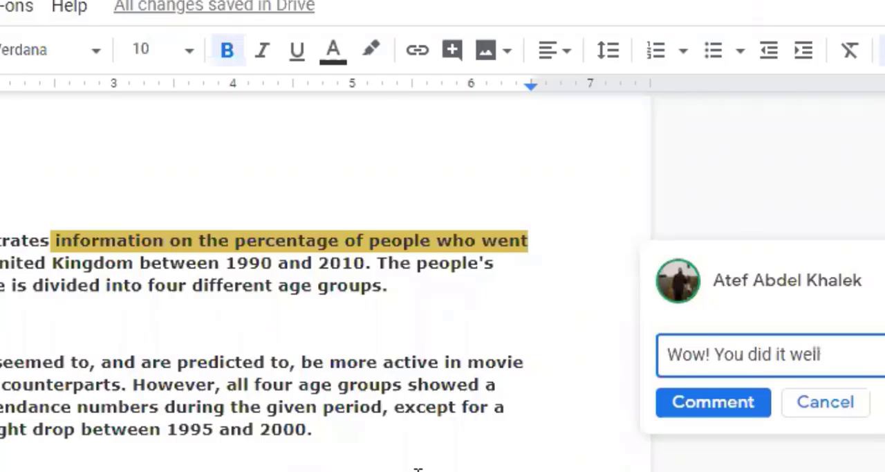
left_click(733, 401)
left_click(320, 253)
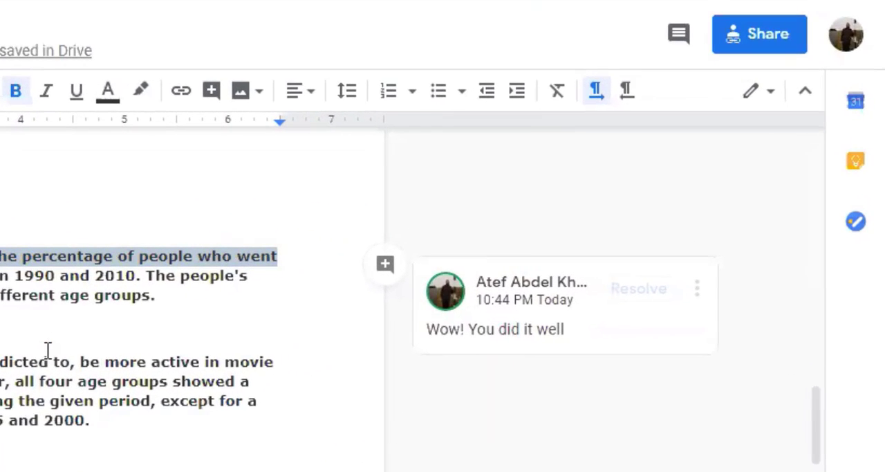
Switch the document from Editing to Suggesting mode.
left_click(773, 92)
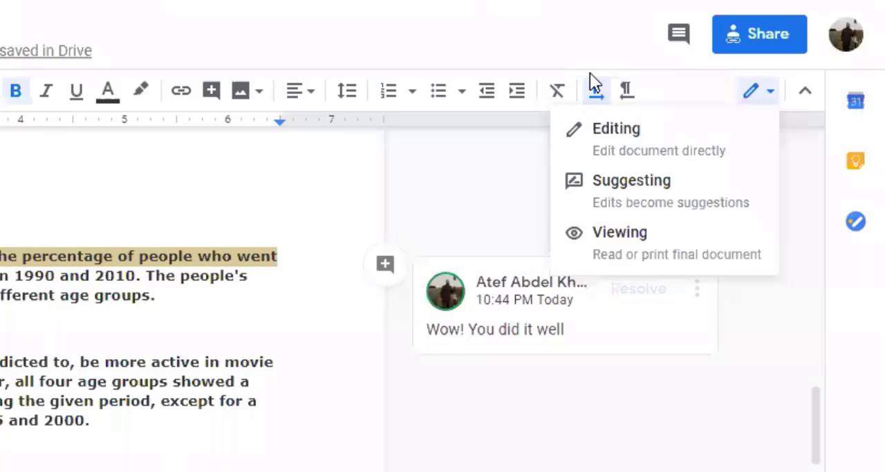
left_click(600, 94)
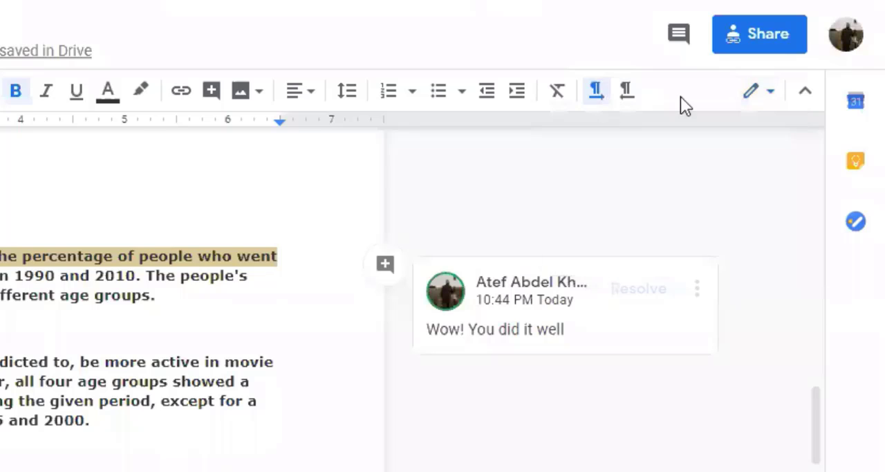
left_click(772, 96)
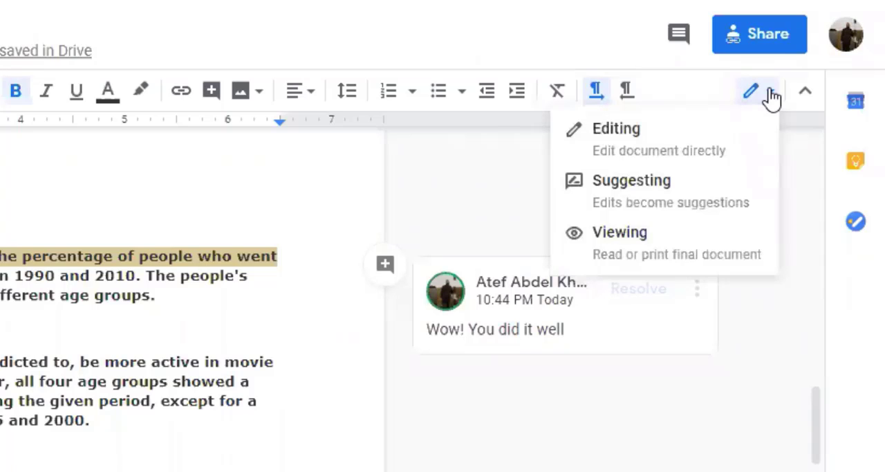
left_click(653, 188)
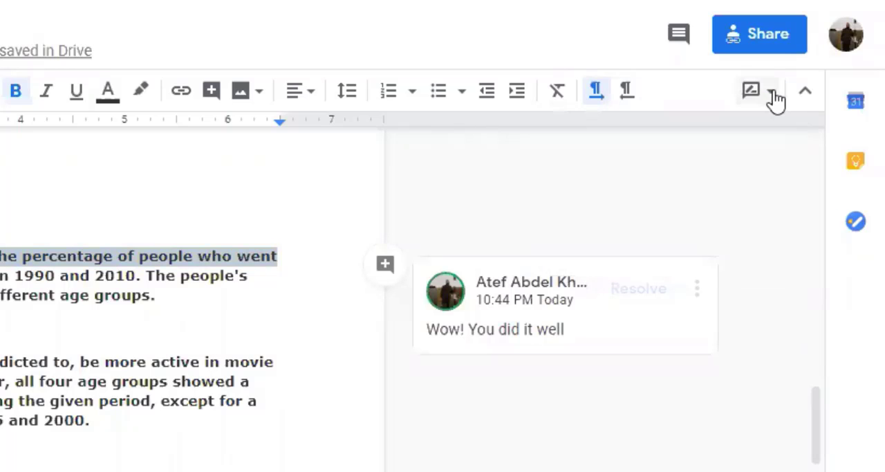
Suggest deleting "ur age groups" from "all four age groups showed" in the second line graph paragraph.
left_click(176, 387)
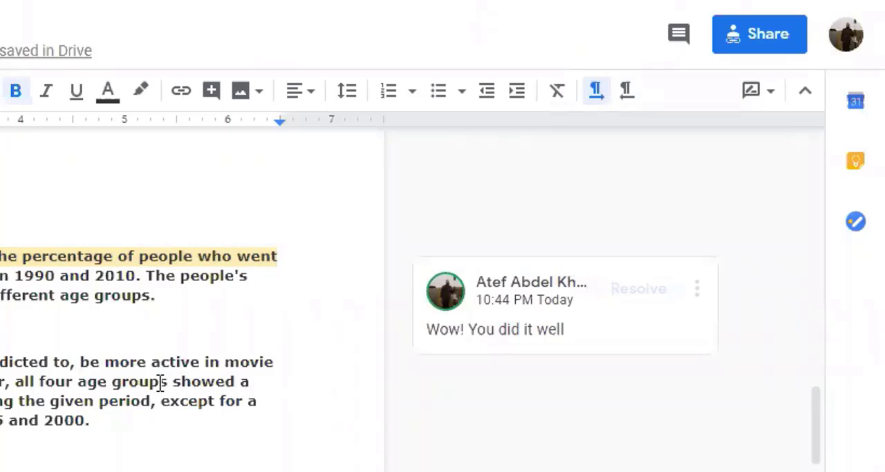
key("BackSpace")
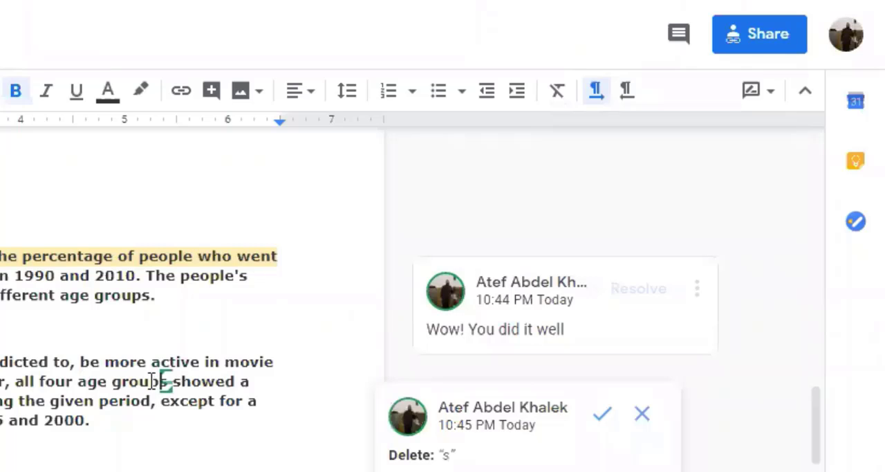
left_click(163, 380)
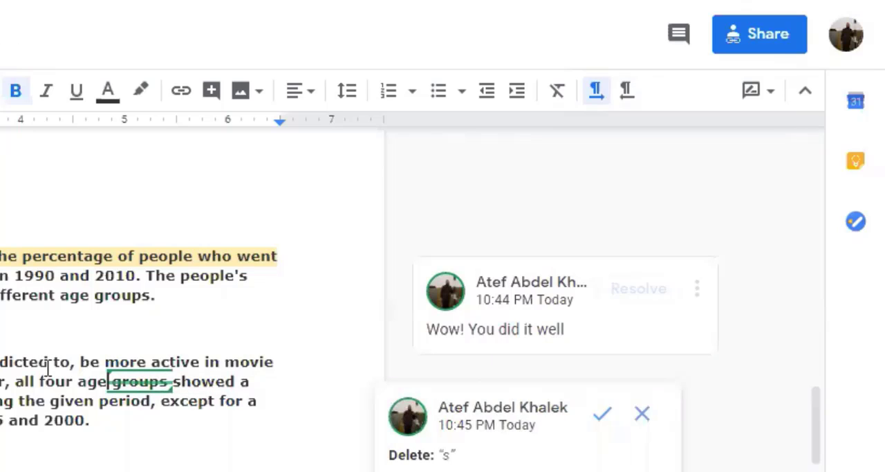
key("BackSpace")
key("BackSpace")
key("BackSpace")
key("BackSpace")
key("BackSpace")
key("BackSpace")
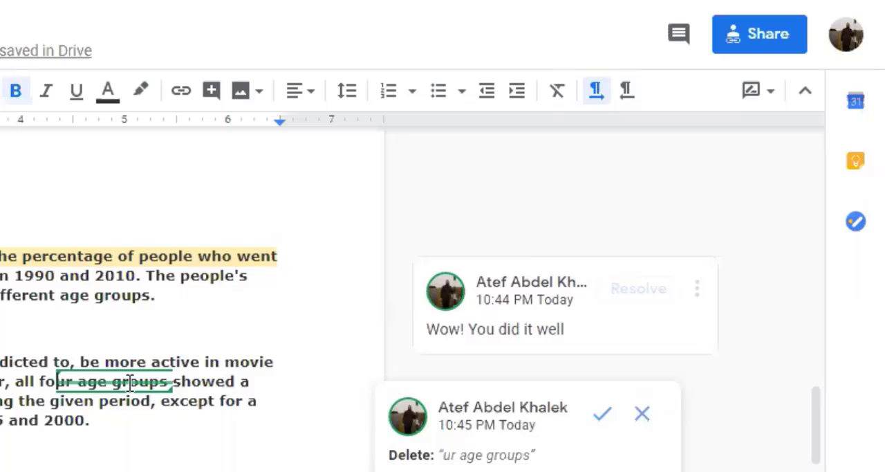
Suggest adding "to be oru not to be" before "be more active in movie going" in the second paragraph.
left_click(80, 362)
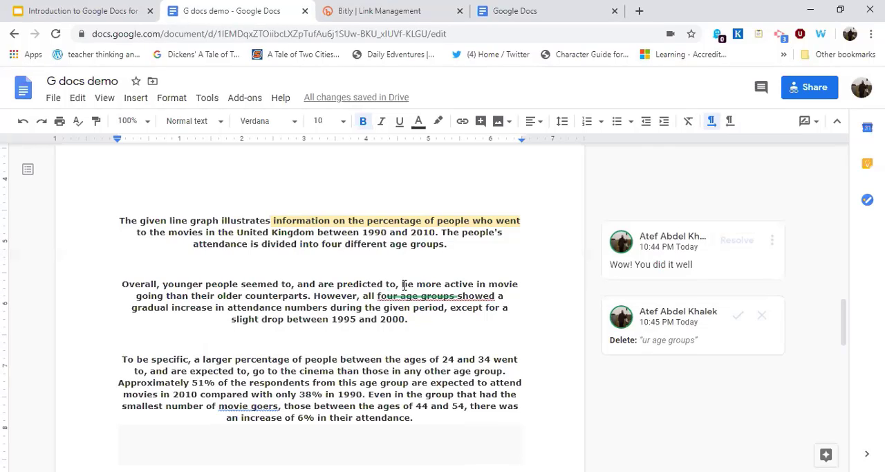
type("to")
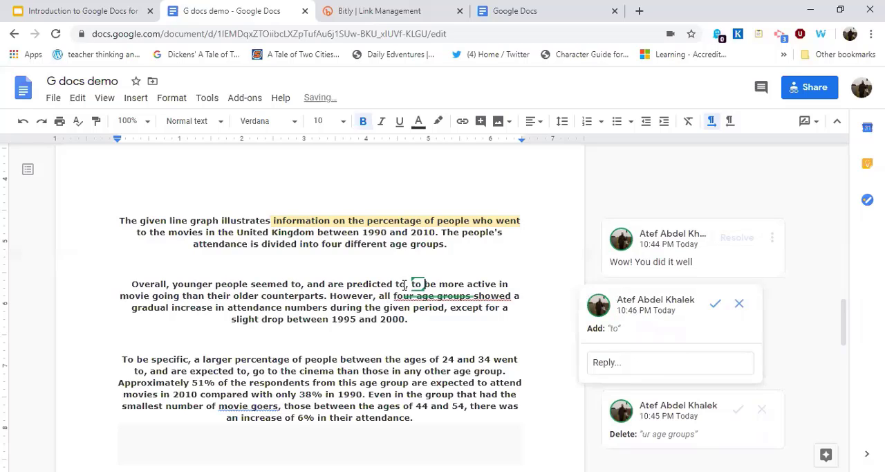
type("be oru not to beb")
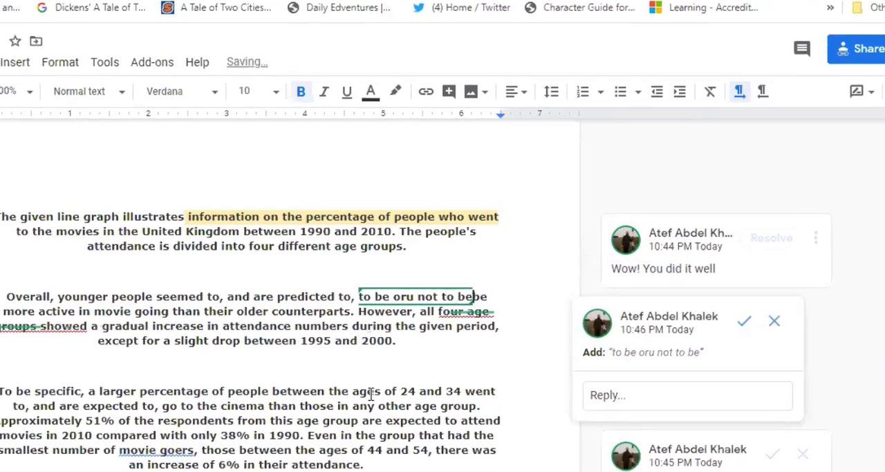
left_click(375, 394)
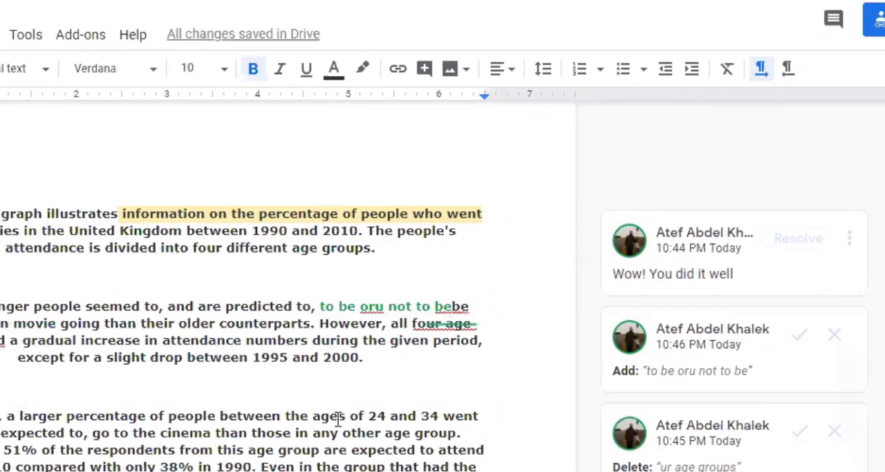
Suggest adding ", 27" after "the ages of 24" in the third paragraph.
left_click(392, 415)
type(", 2")
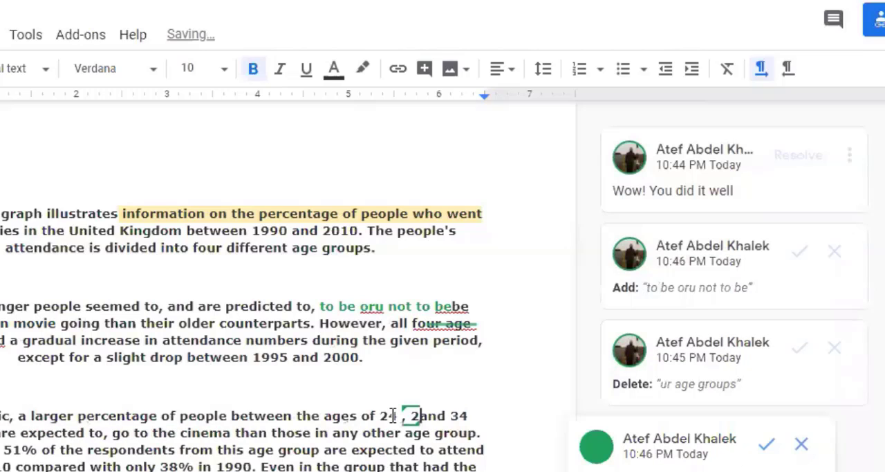
type("7")
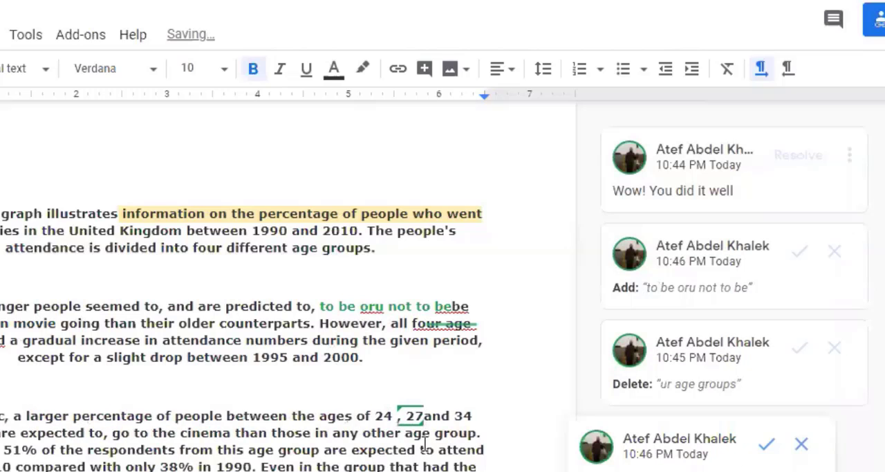
left_click(404, 449)
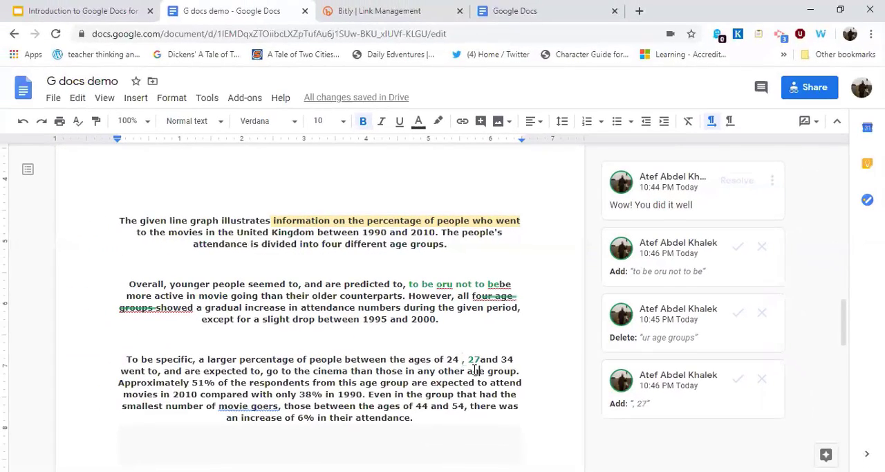
Suggest replacing "between" with "among" before "the ages of 24" in the third paragraph.
left_click_drag(387, 364, 343, 361)
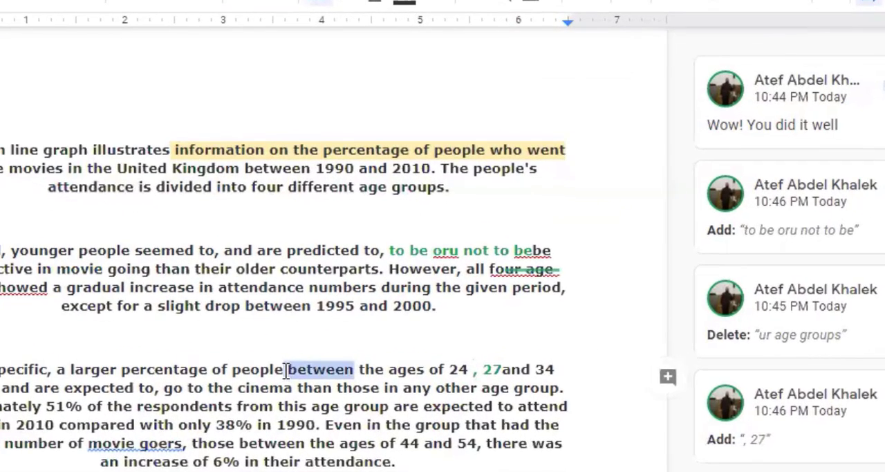
key("BackSpace")
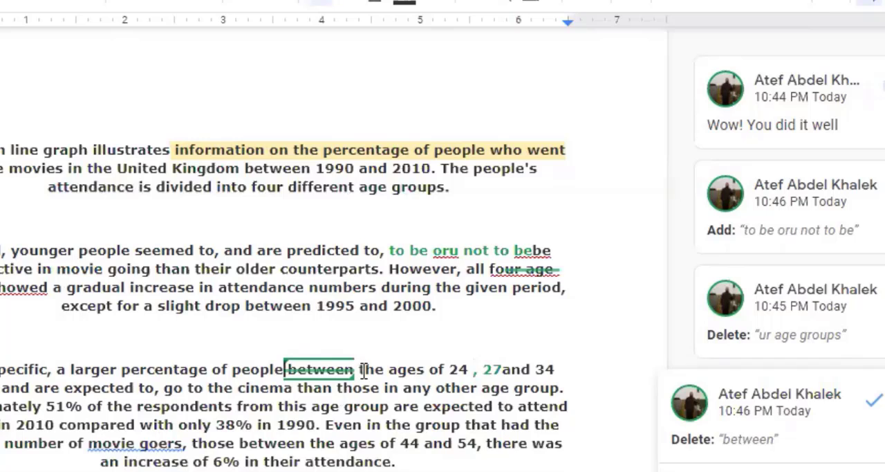
left_click(361, 372)
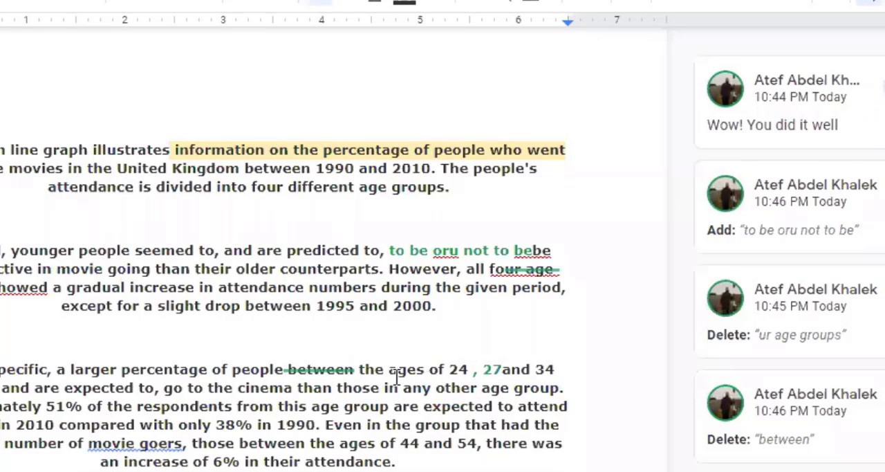
type("among")
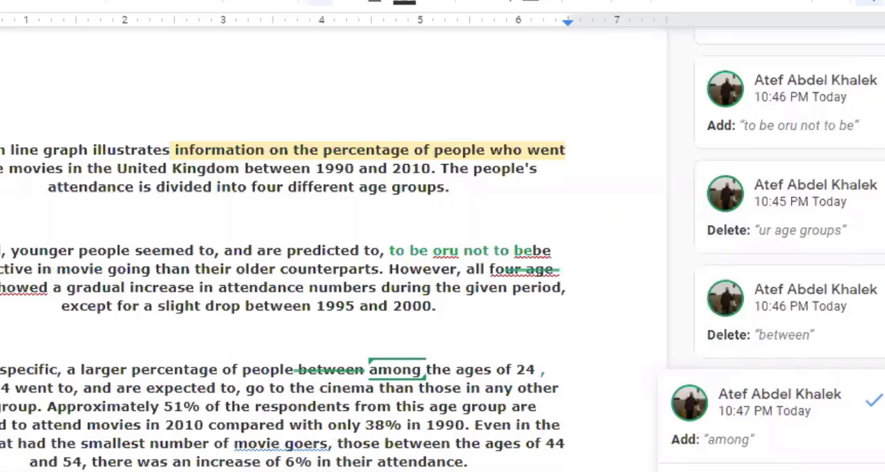
left_click(874, 2)
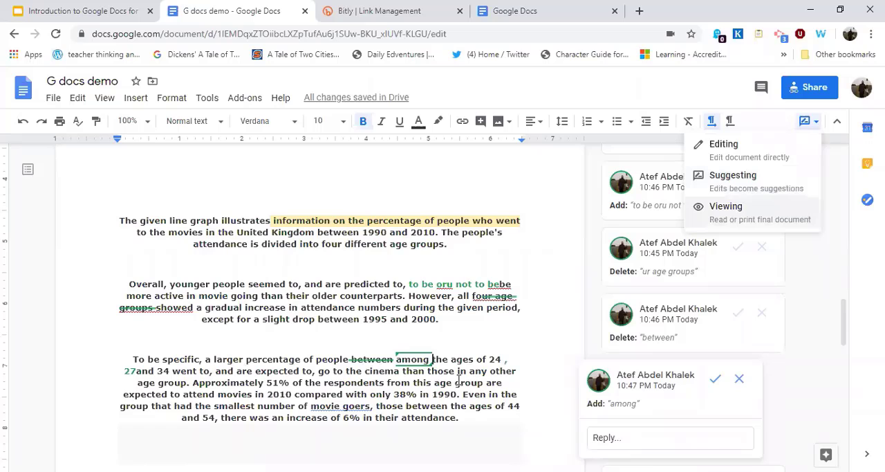
left_click(458, 382)
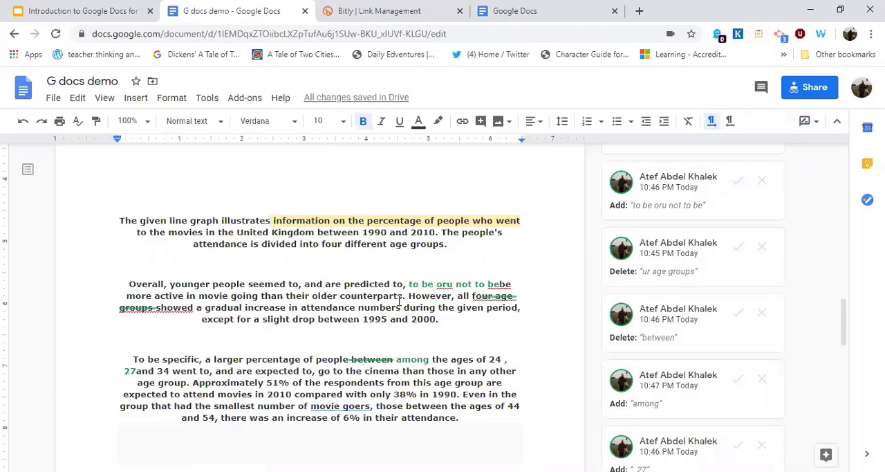
left_click(242, 104)
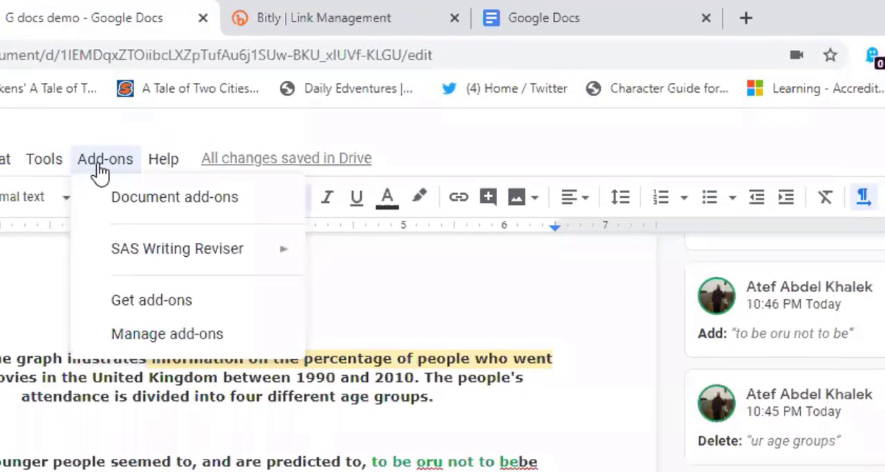
mouse_move(147, 262)
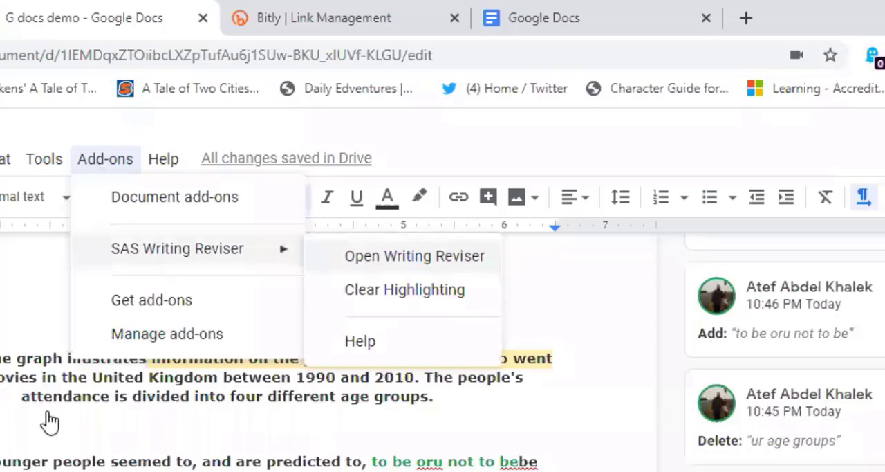
left_click(228, 427)
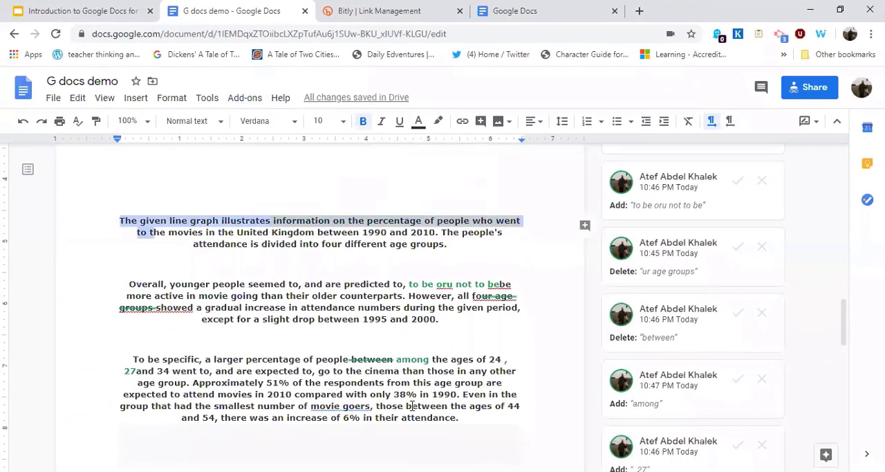
Select all three line graph paragraphs and open the SAS Writing Reviser add-on.
left_click_drag(412, 406, 470, 422)
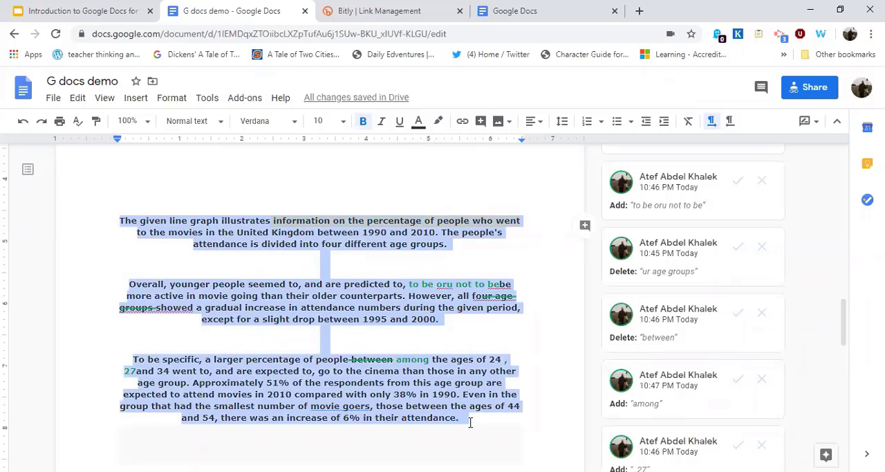
left_click(240, 101)
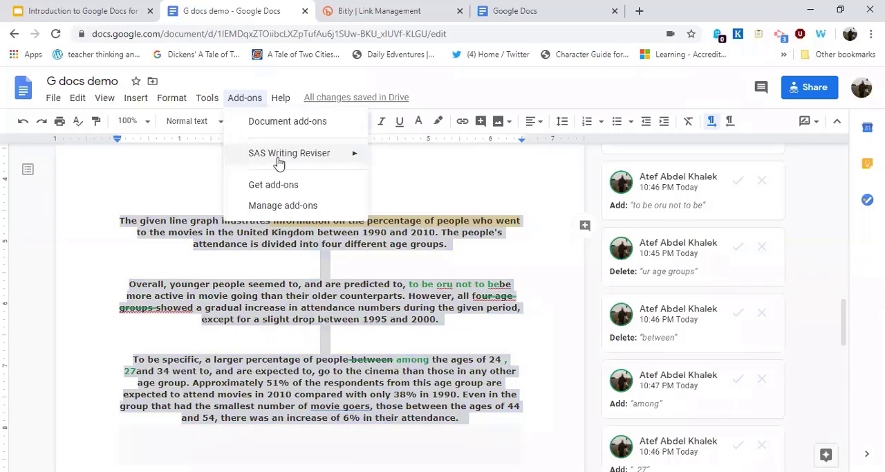
mouse_move(316, 161)
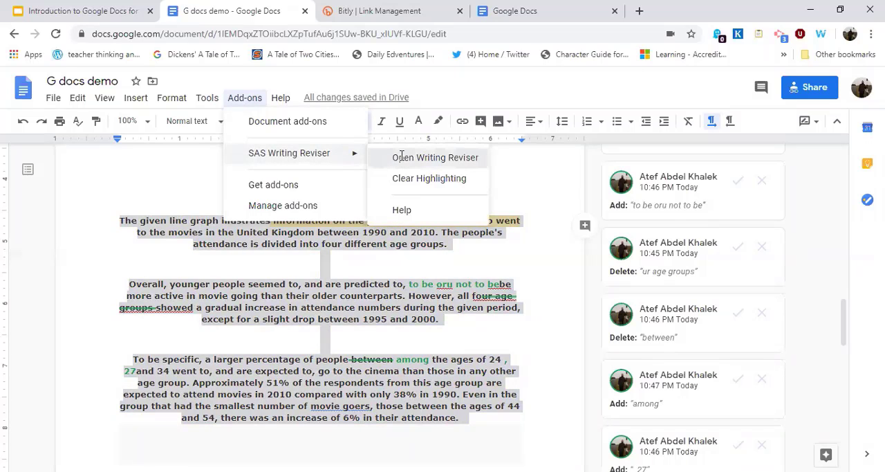
left_click(402, 157)
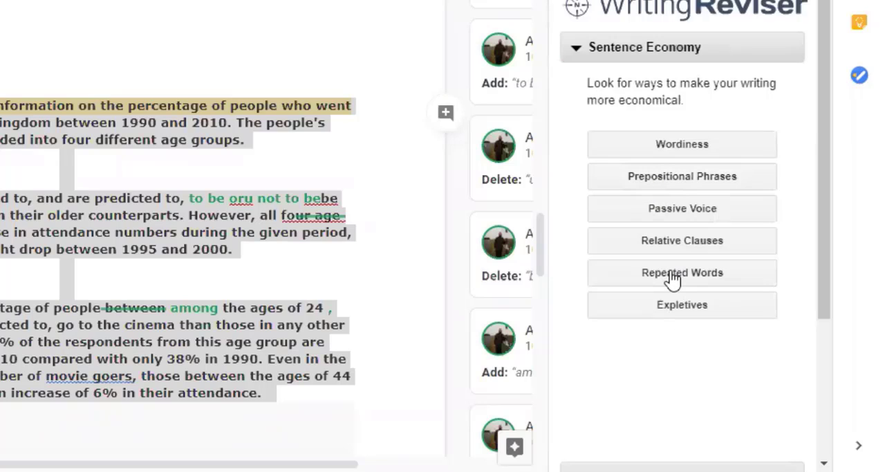
Review the Repeated Words report with its word counts in Writing Reviser, and return to the Sentence Economy checks.
left_click(673, 278)
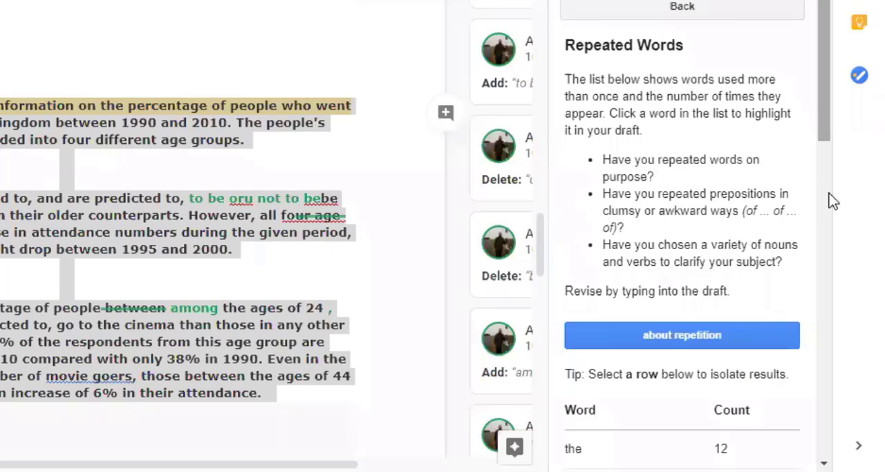
scroll(672, 194, "down", 4)
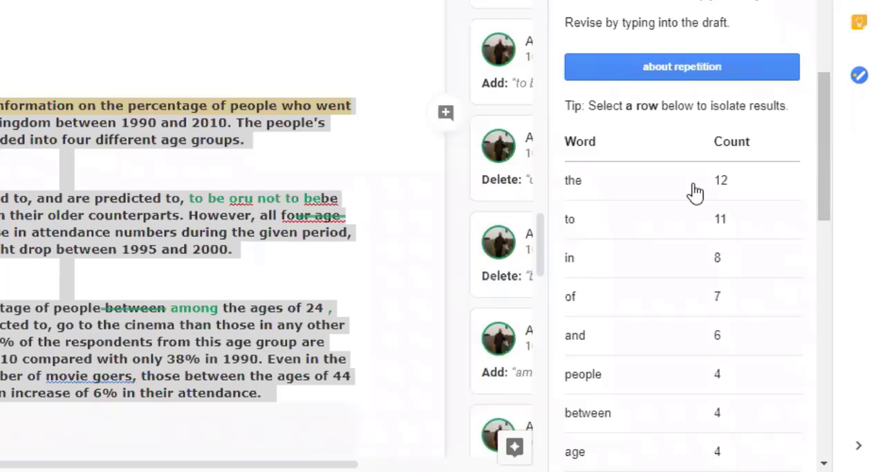
scroll(695, 194, "up", 3)
scroll(678, 8, "up", 3)
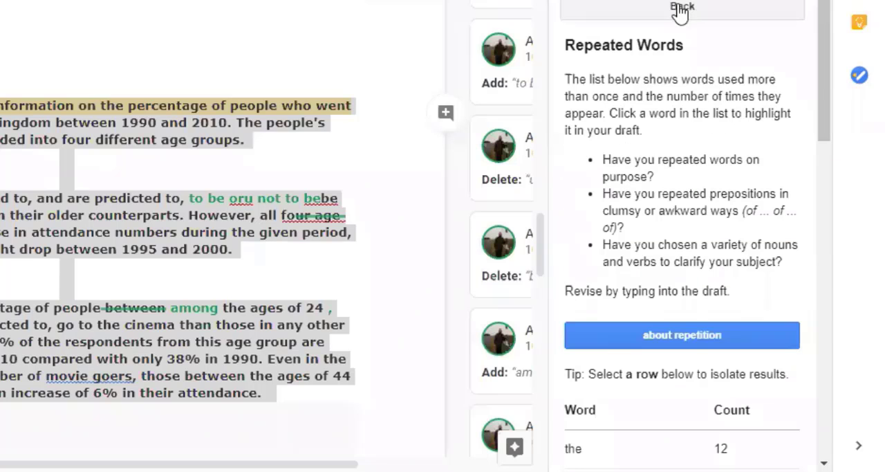
left_click(678, 18)
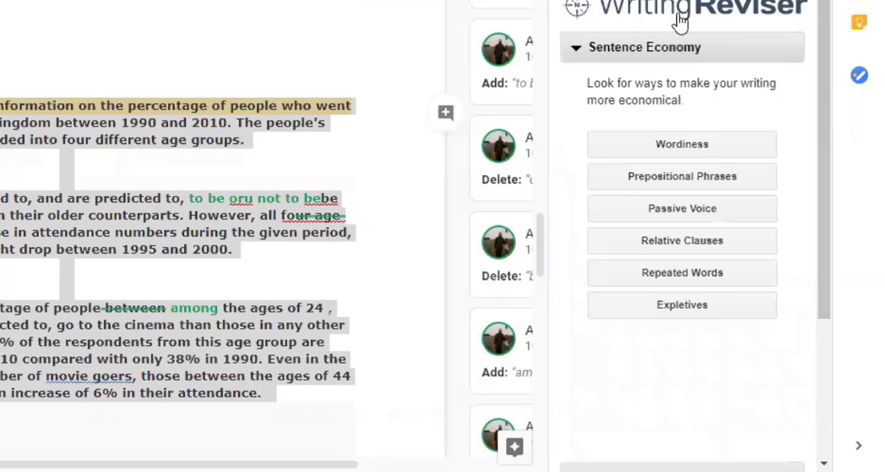
Run the Passive Voice check on the line graph paragraphs.
left_click(668, 216)
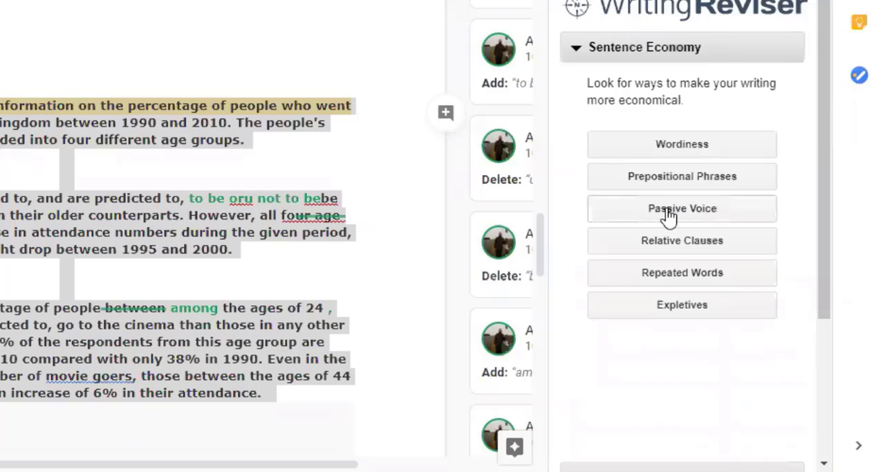